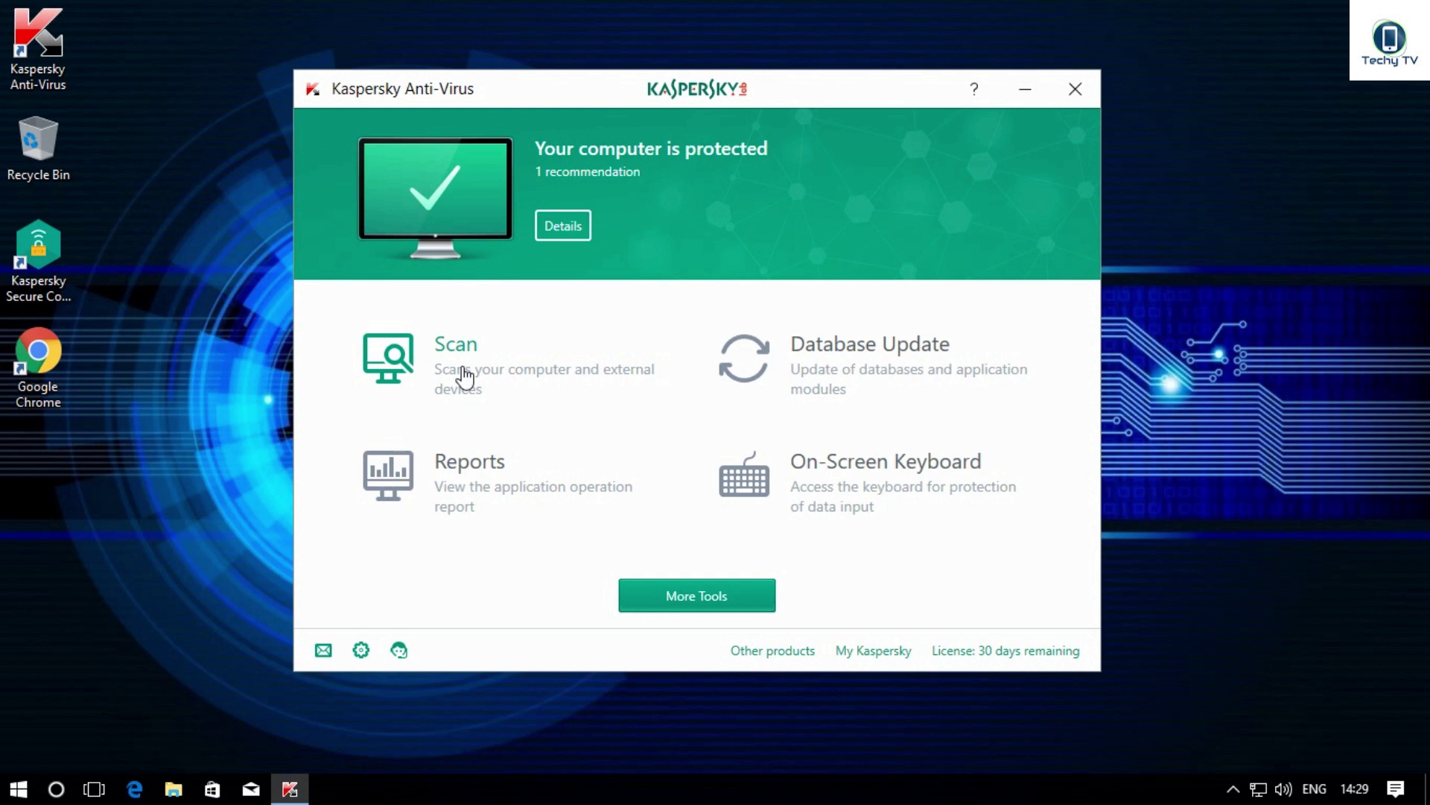
Step: Open the Scan page and browse the Quick, Selective, External Device and Full Scan options
left_click(441, 367)
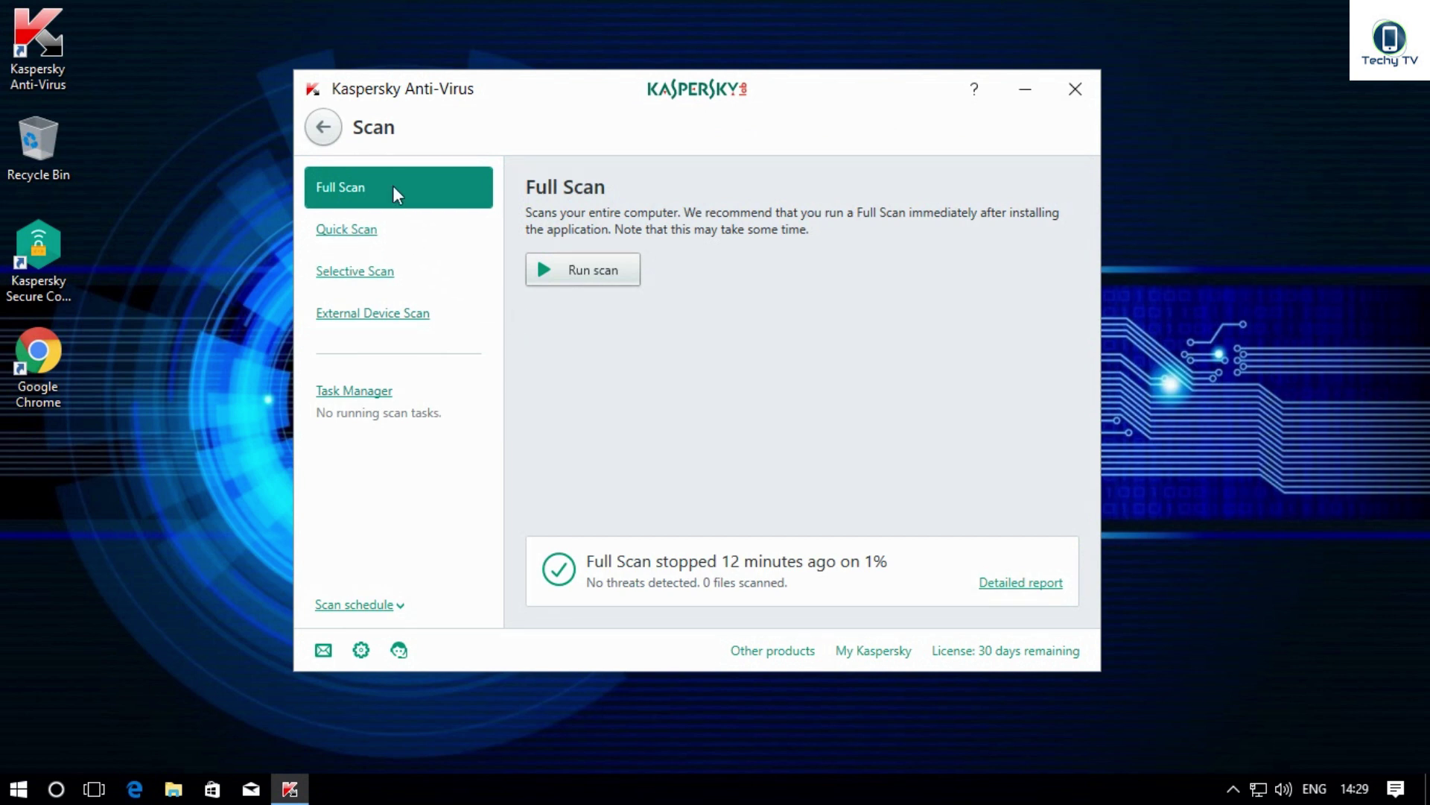
left_click(403, 230)
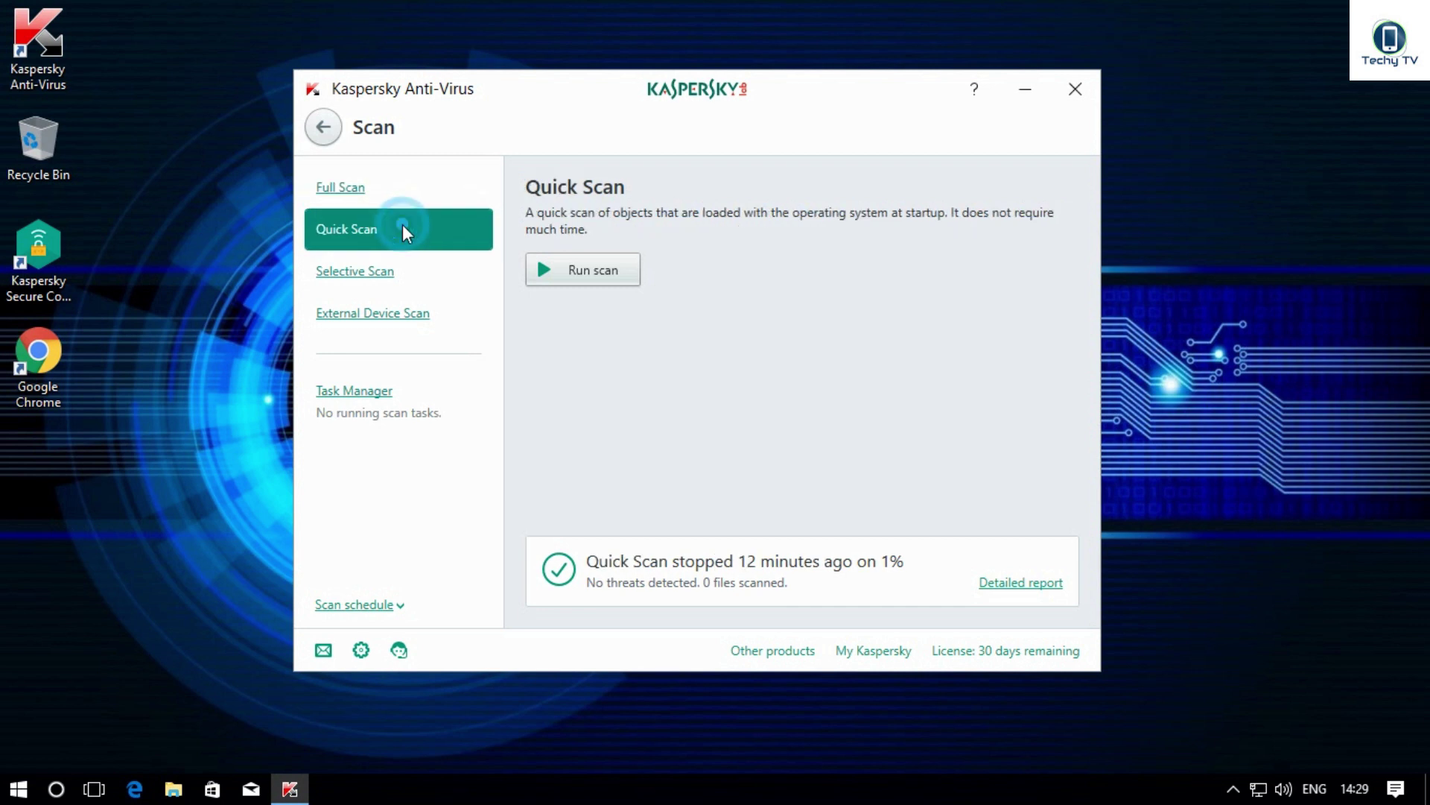
left_click(414, 267)
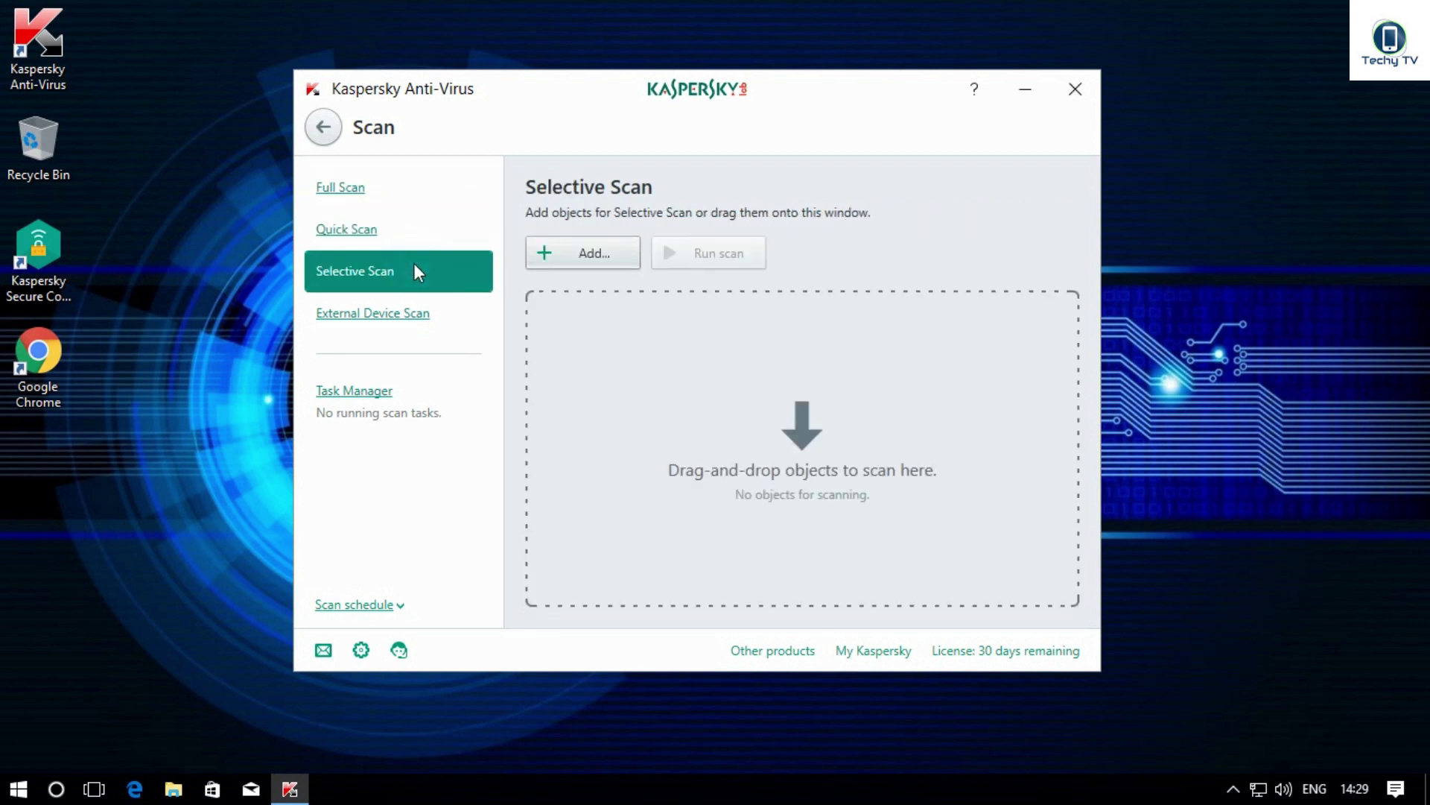
left_click(417, 322)
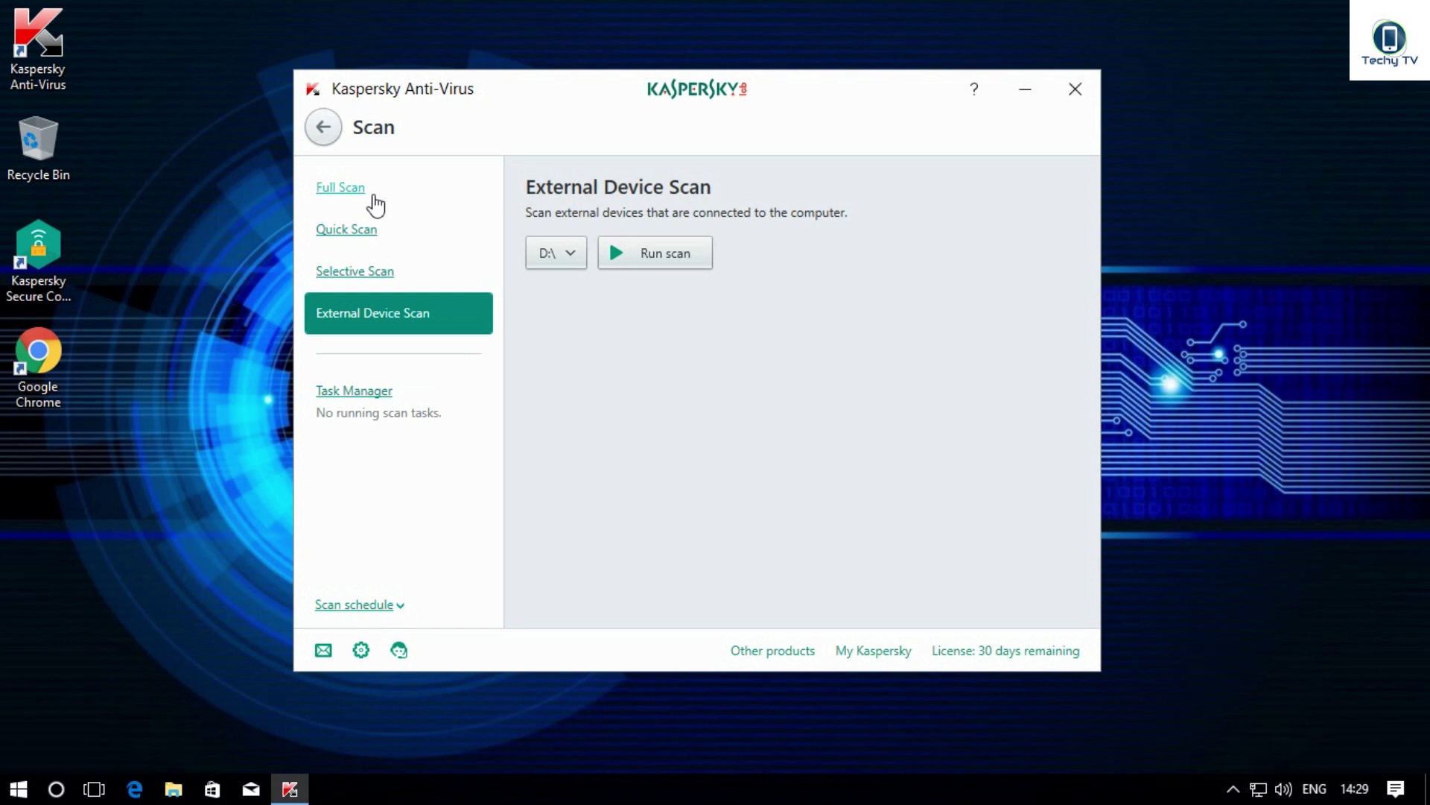
left_click(375, 203)
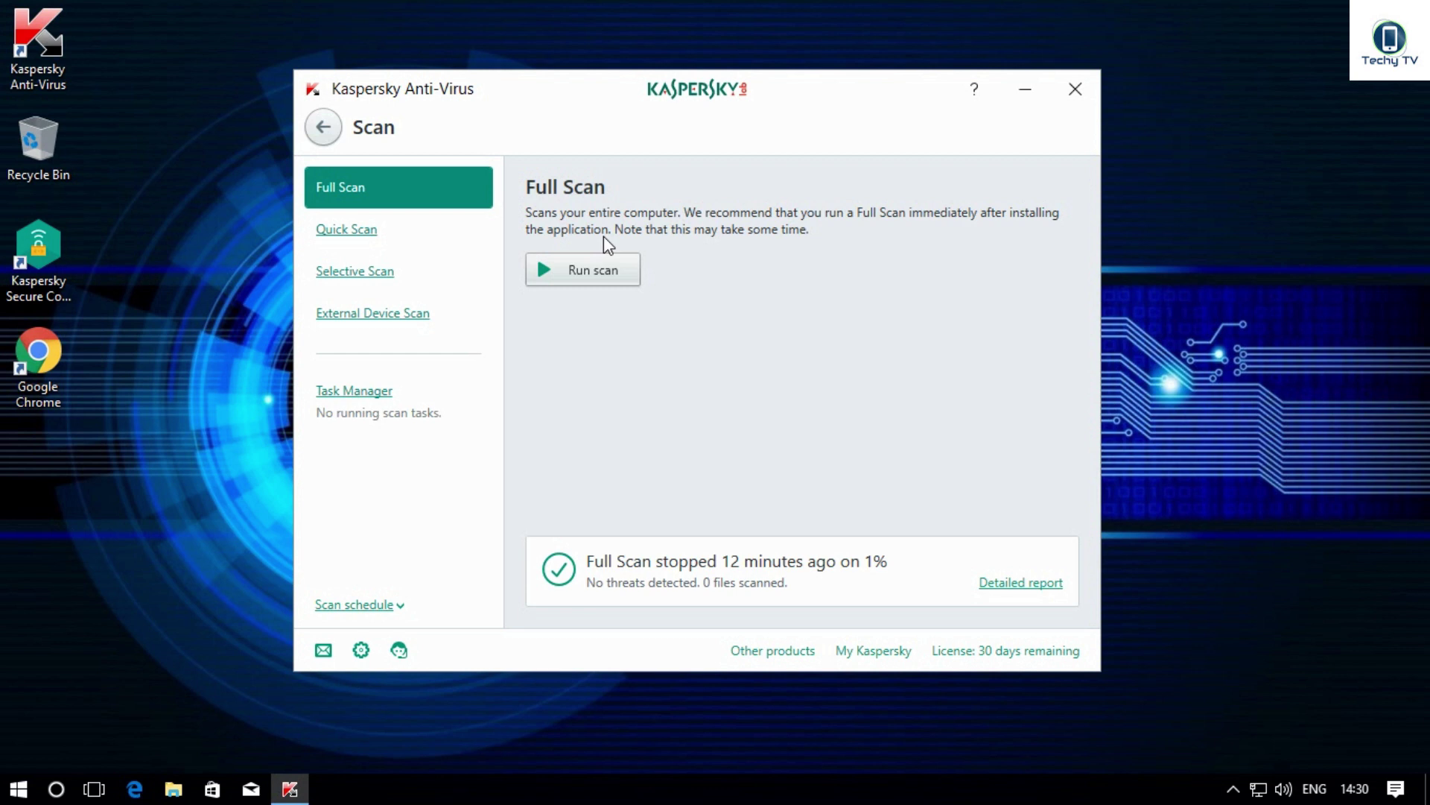
Step: Start a full computer scan, stop it at 1%, then select Quick Scan
left_click(609, 268)
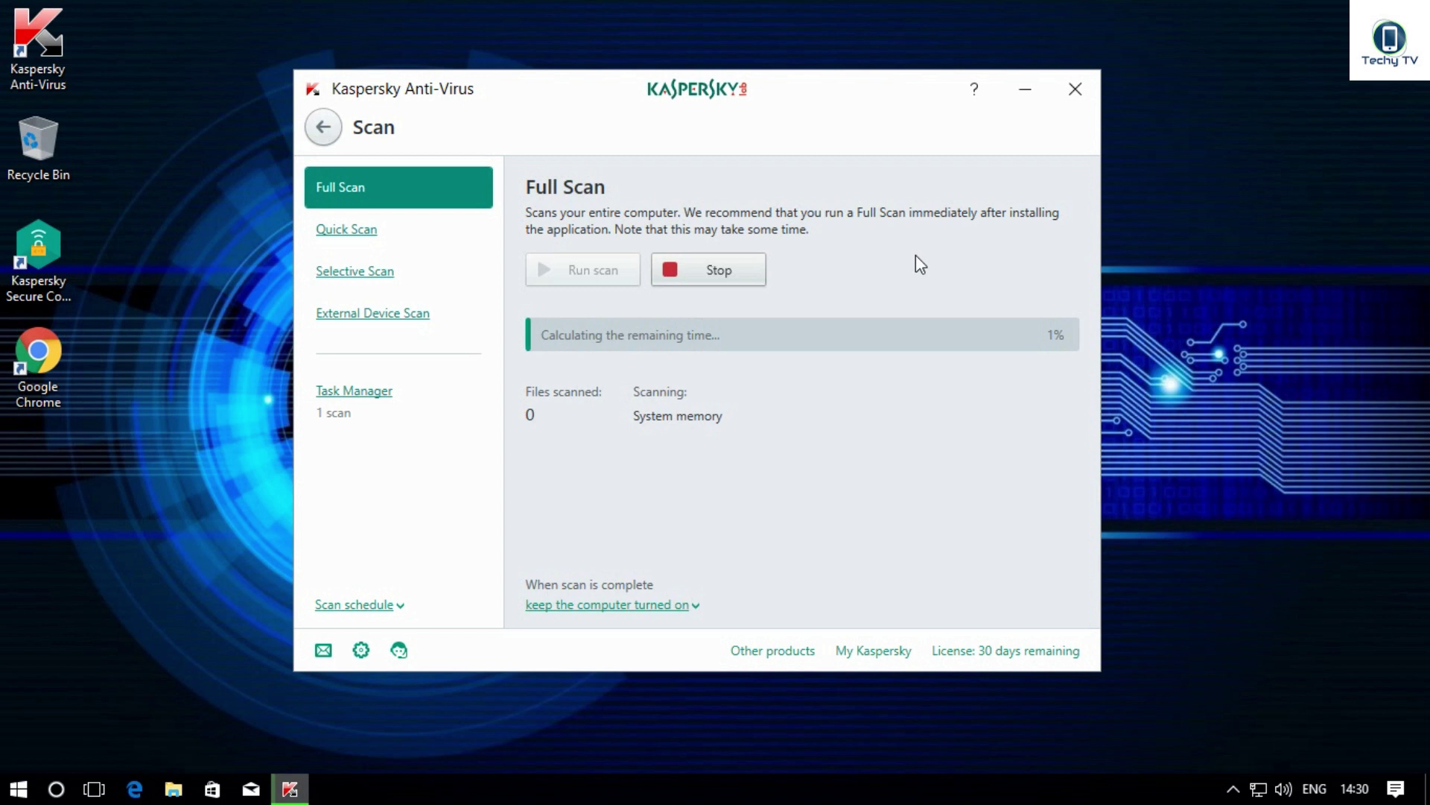
left_click(726, 275)
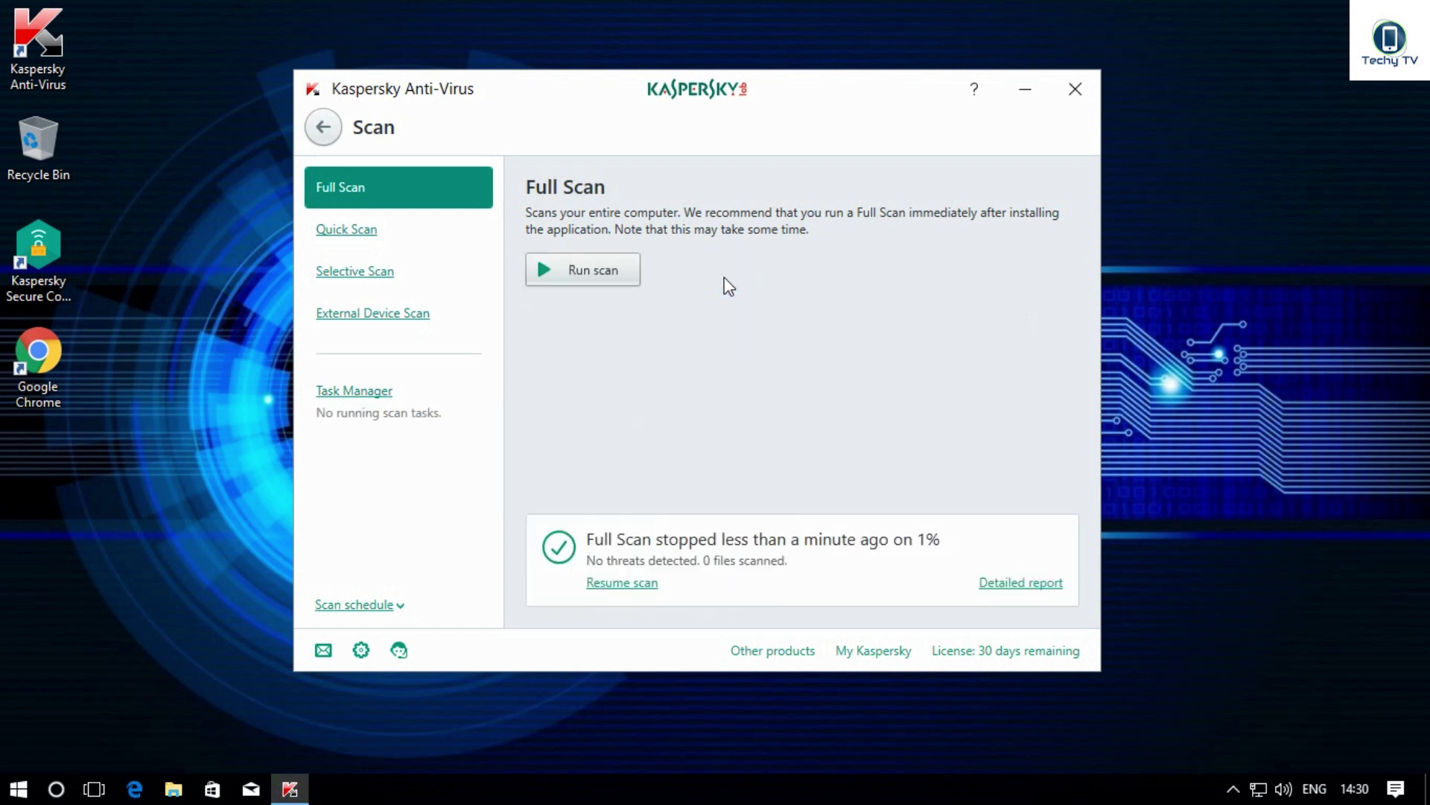
left_click(426, 236)
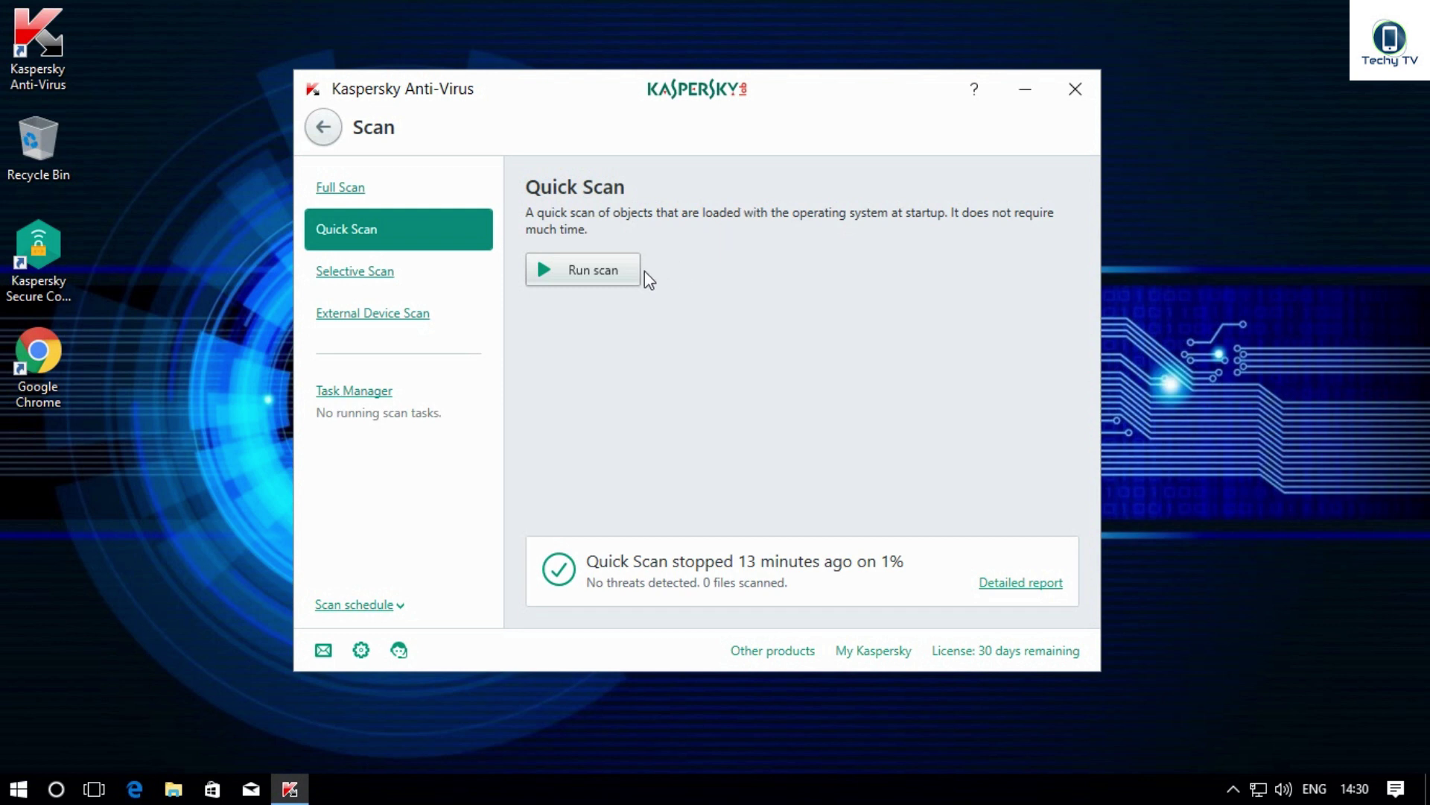
Step: Run a quick scan of startup objects, then select Selective Scan
left_click(623, 270)
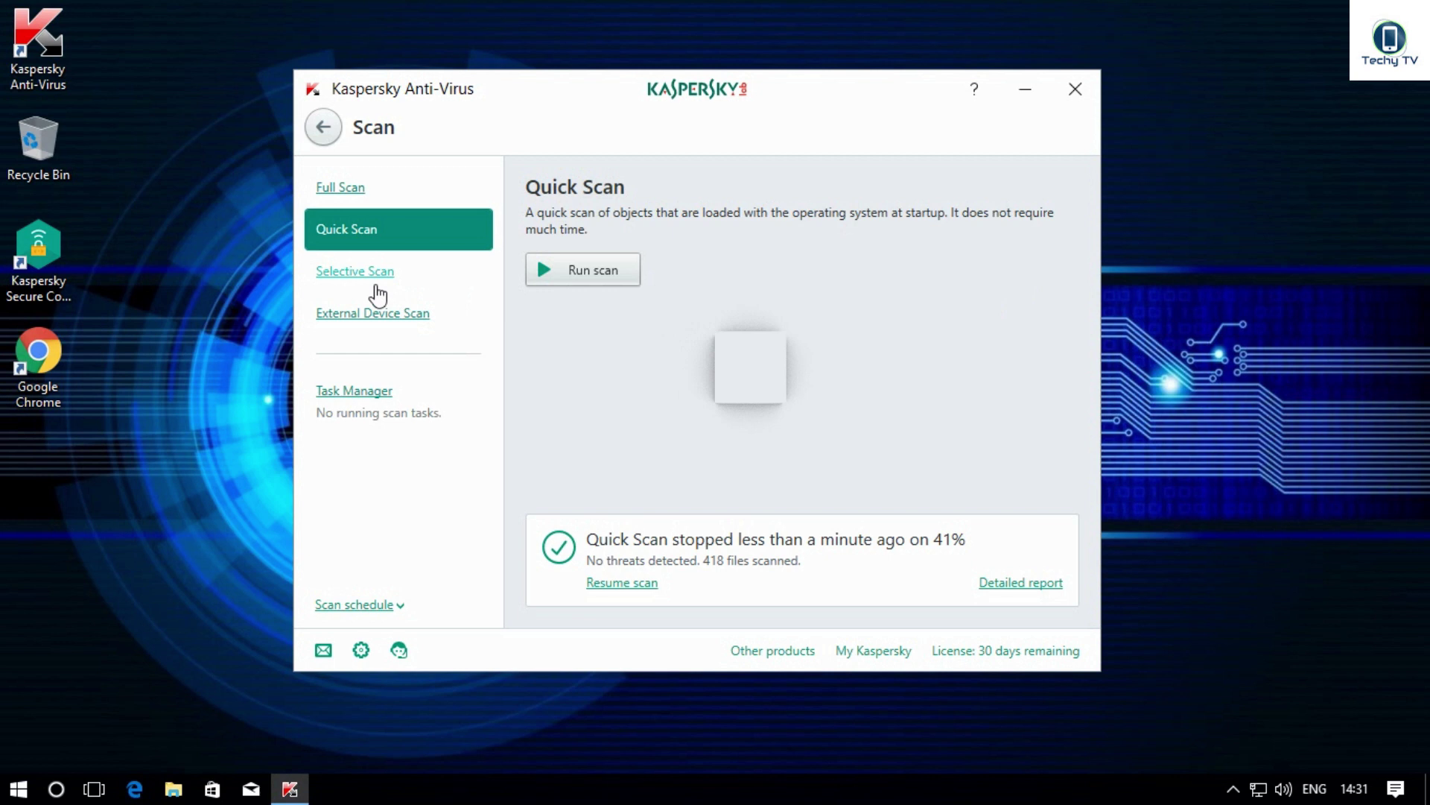
left_click(377, 273)
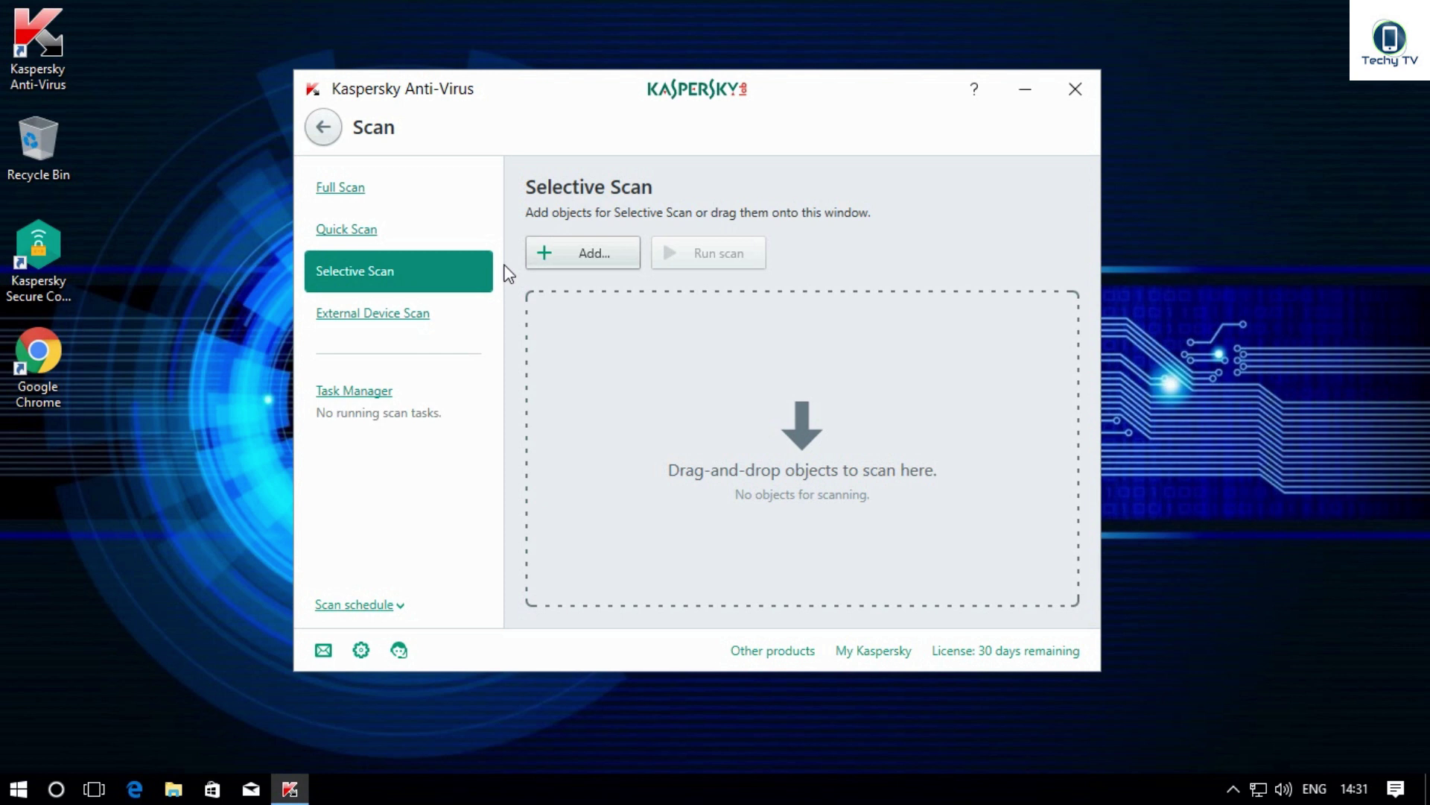
Step: Add the Downloads folder as a selective scan target and scan it (24 files, no threats)
left_click(618, 257)
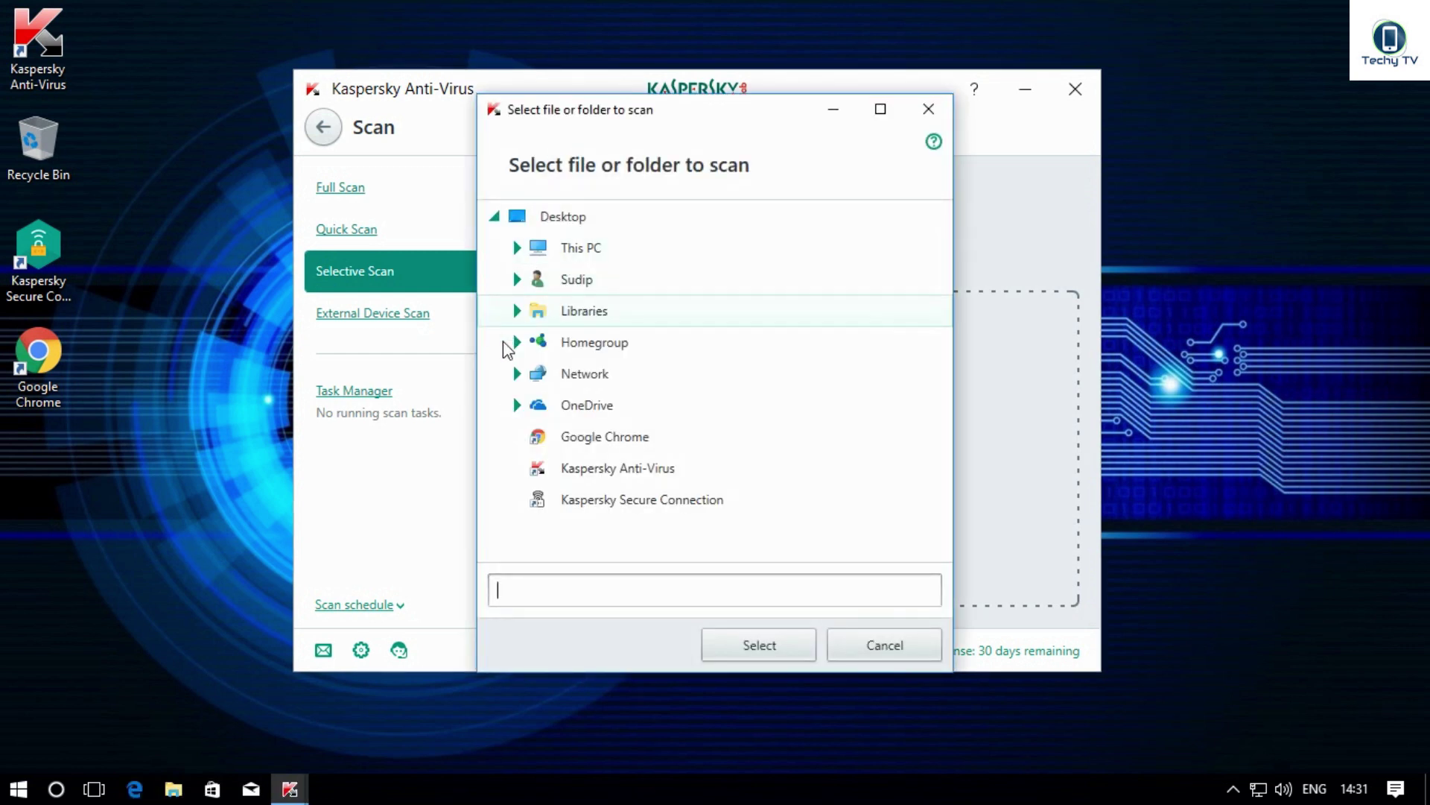
left_click(516, 250)
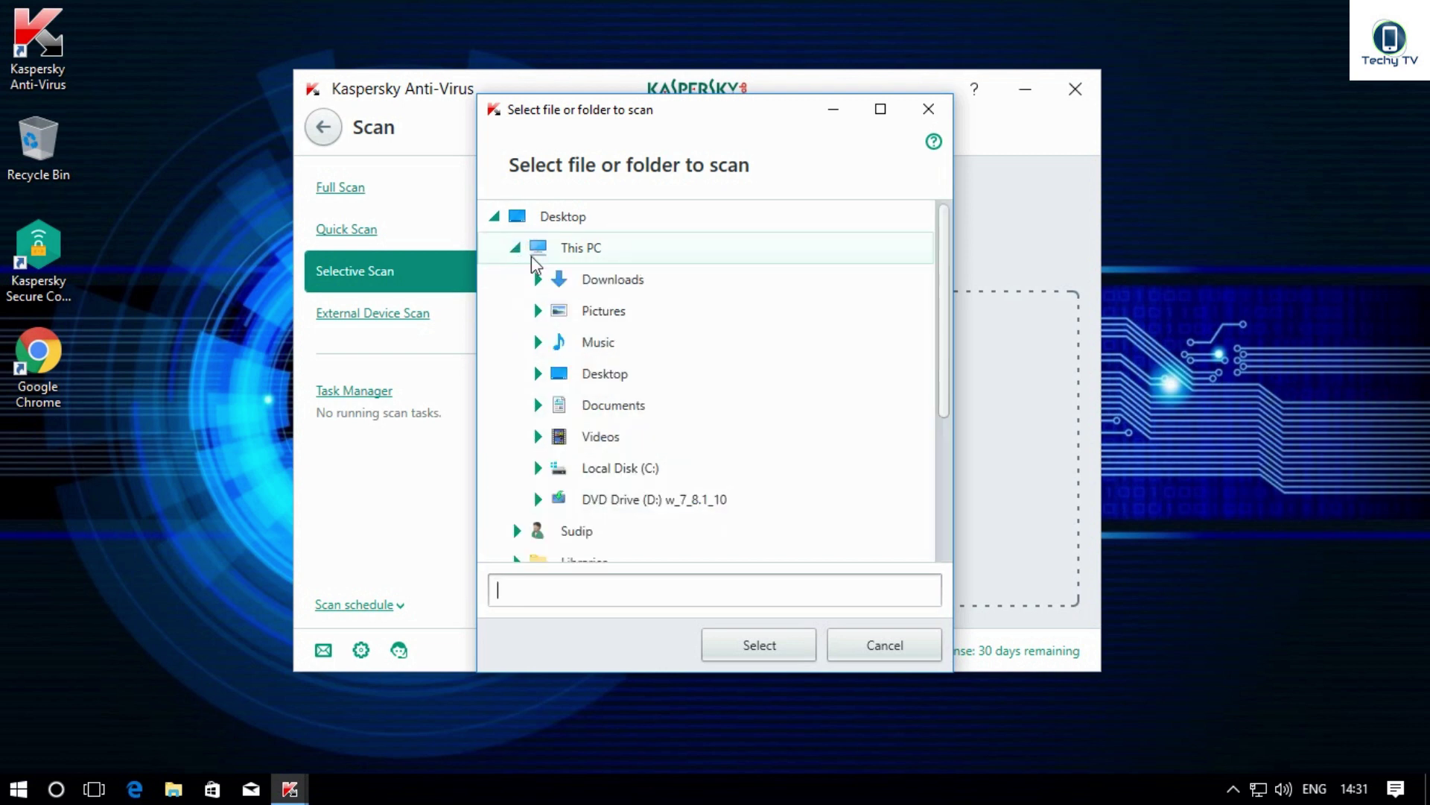
left_click(670, 292)
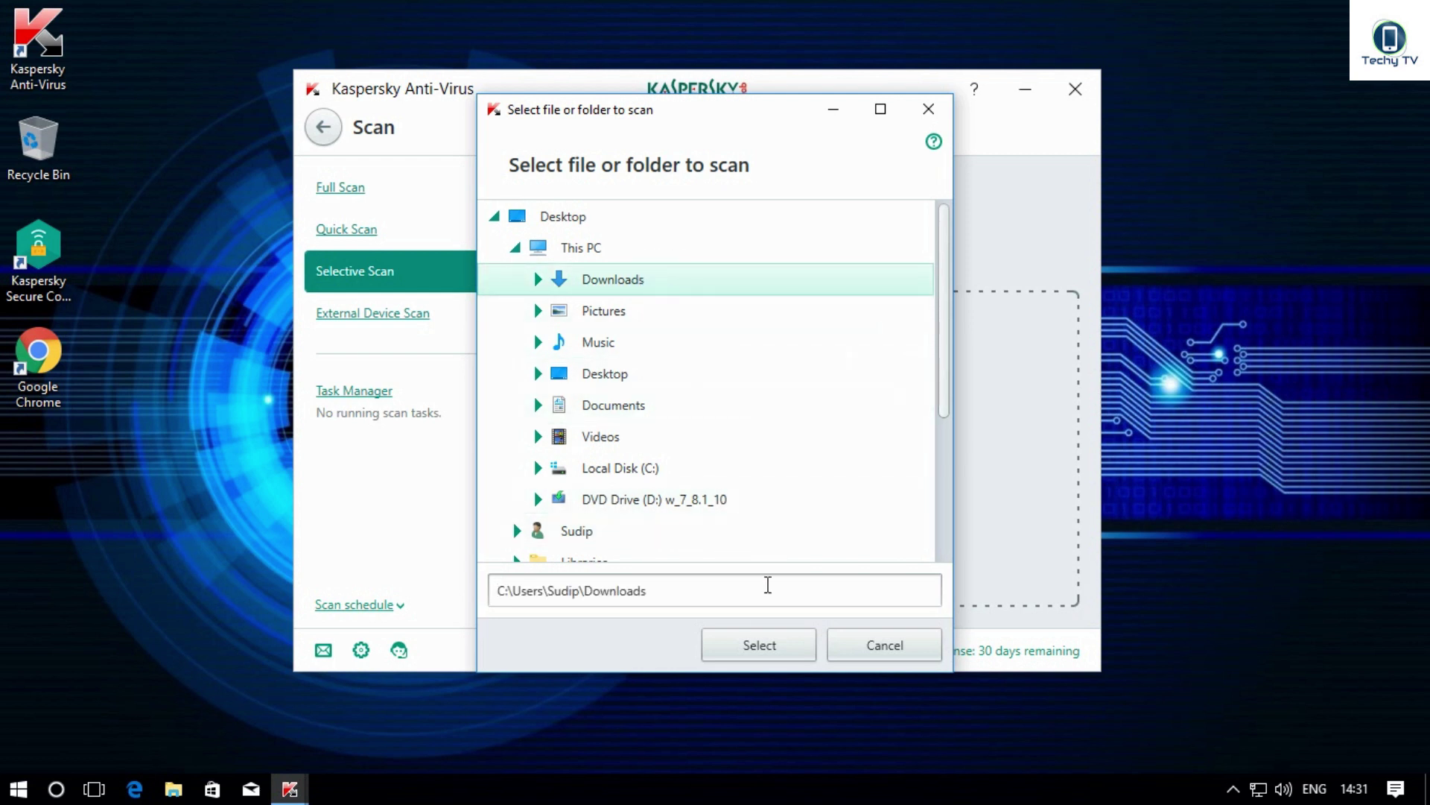
left_click(759, 649)
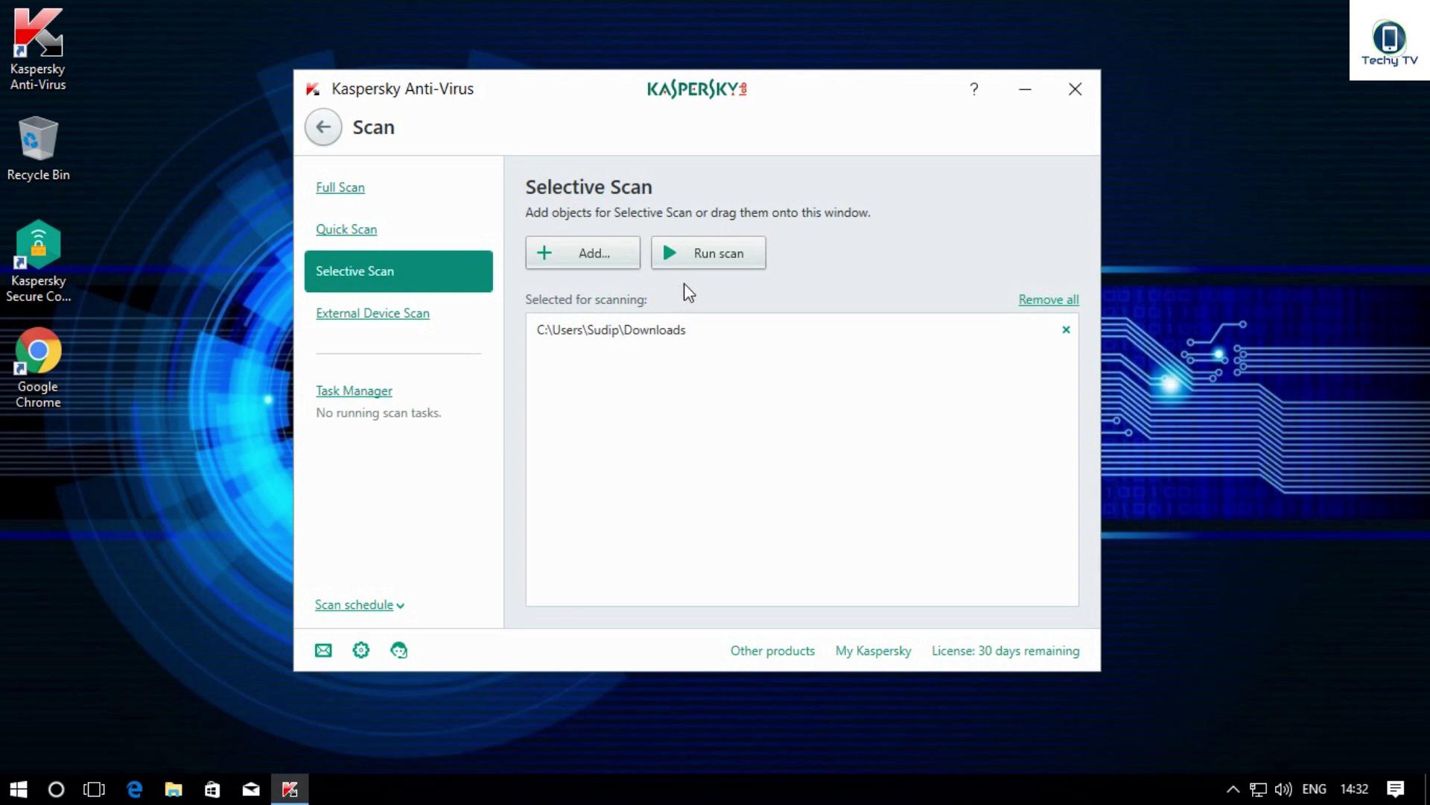
left_click(694, 262)
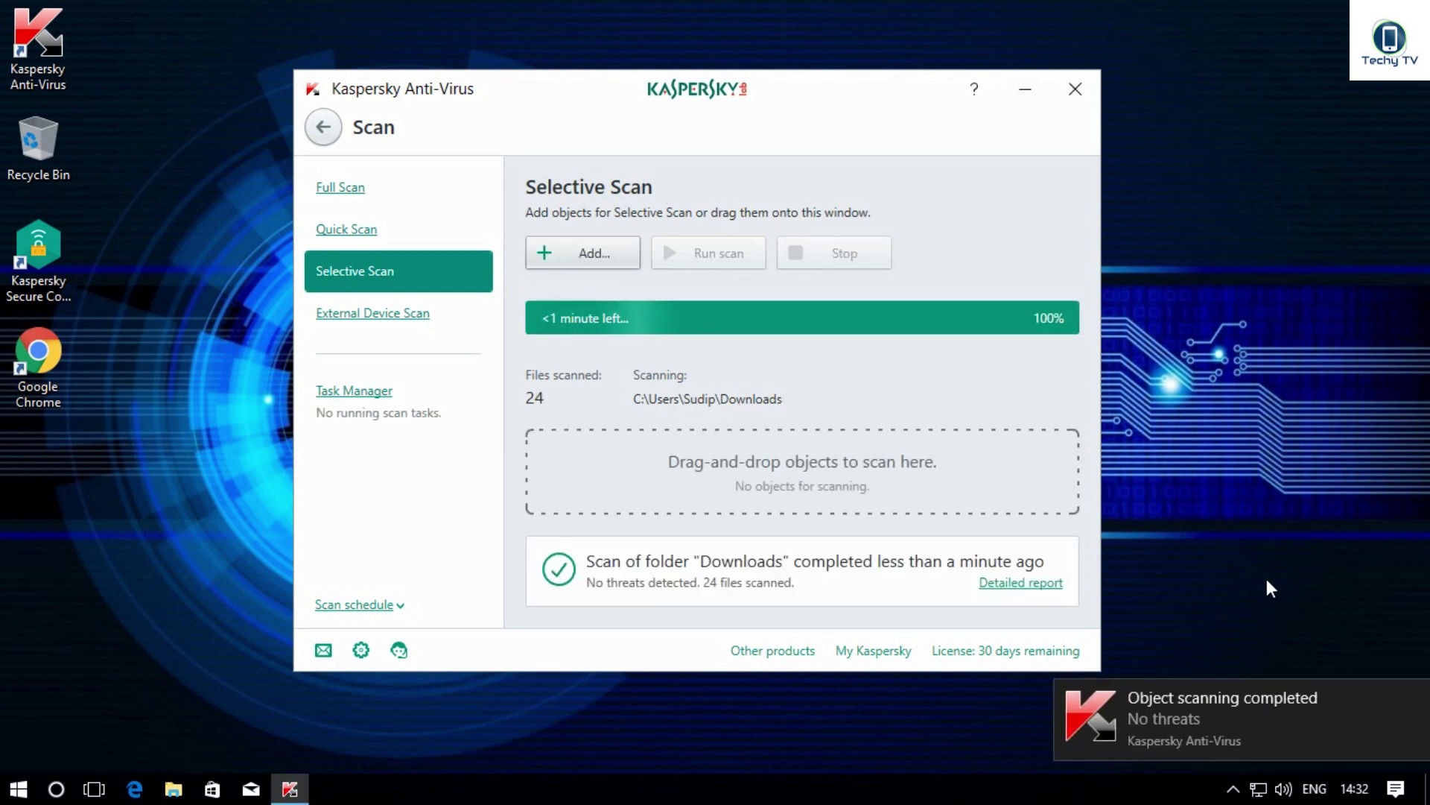
left_click(1410, 698)
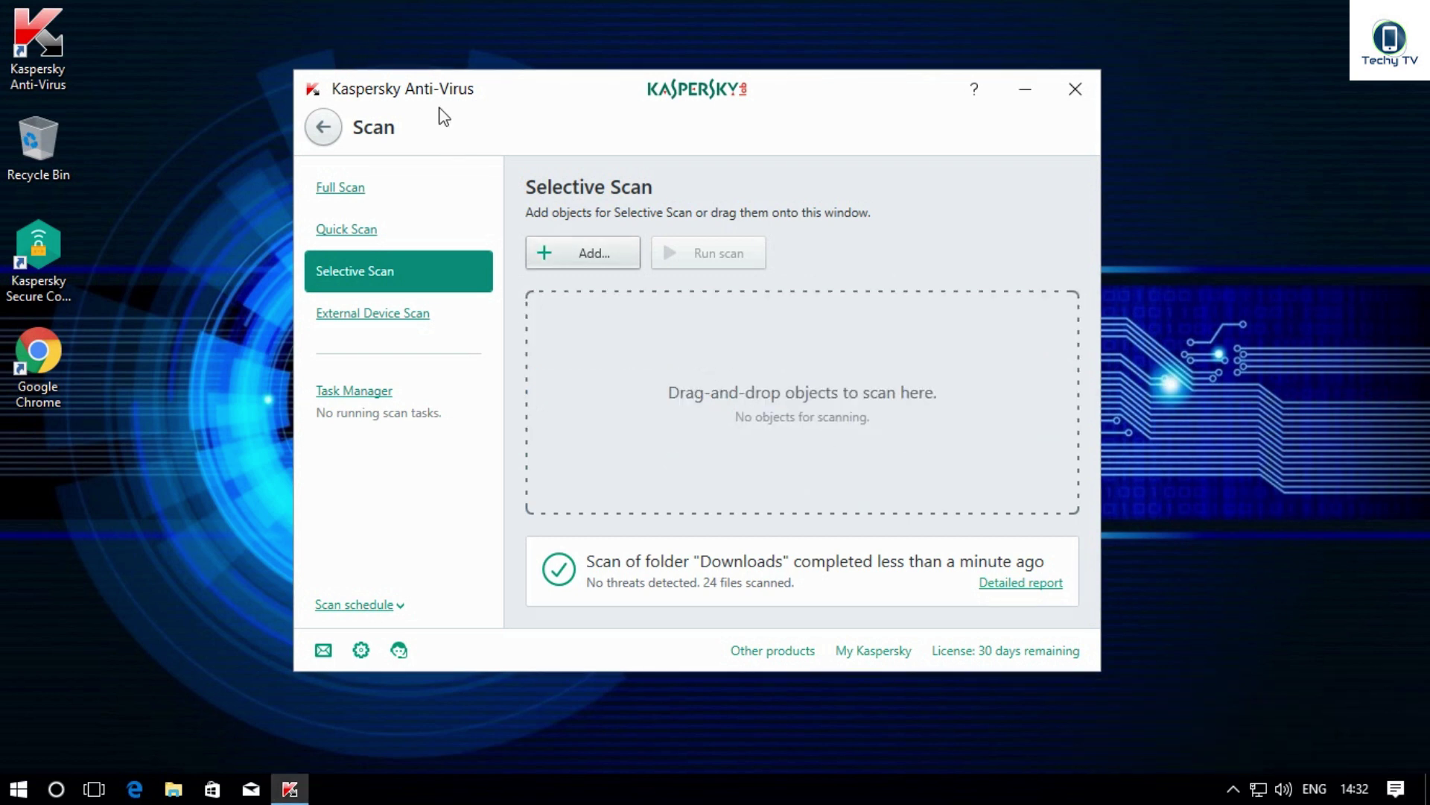
Step: Add the Downloads folder to the Selective Scan list again
left_click(579, 254)
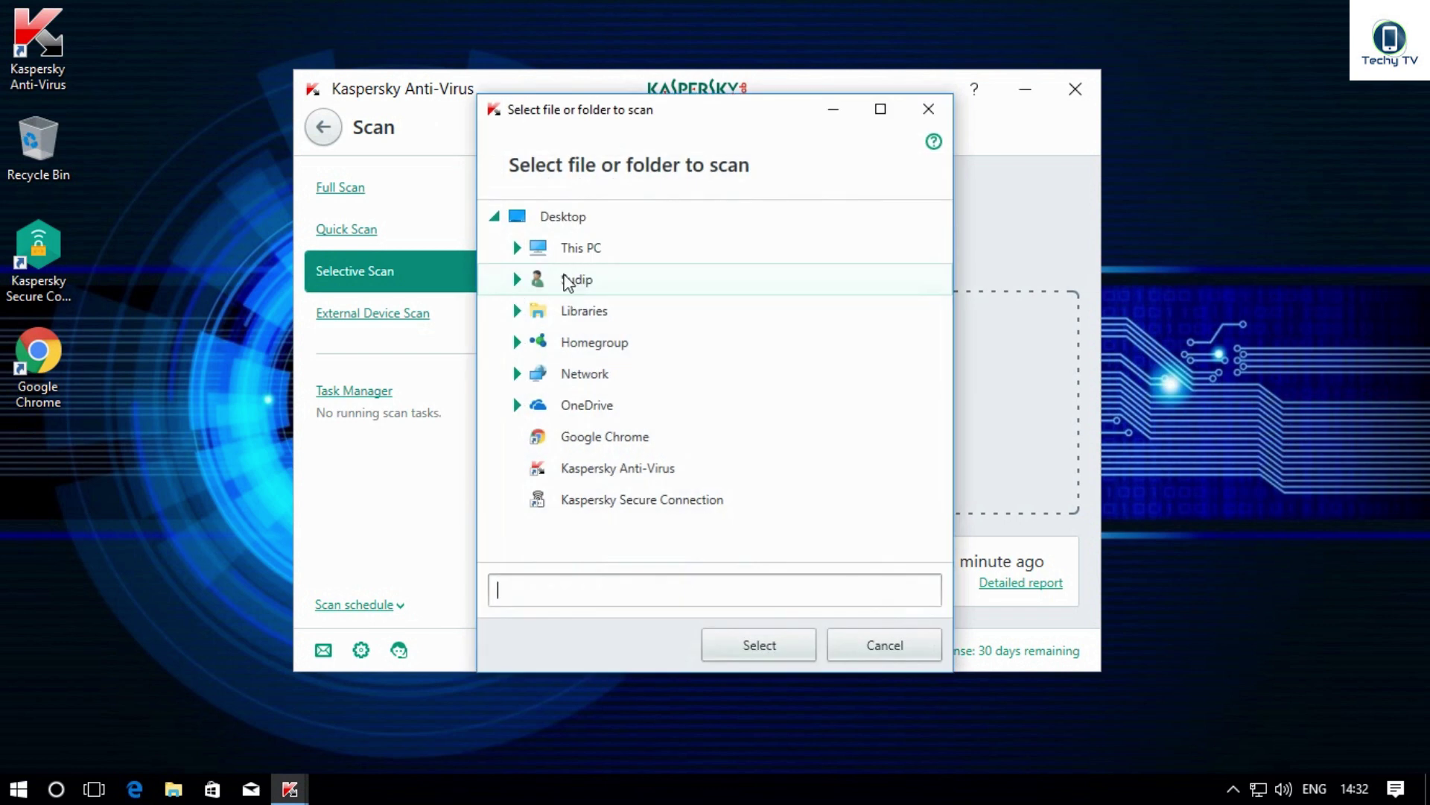
left_click(519, 250)
left_click(542, 283)
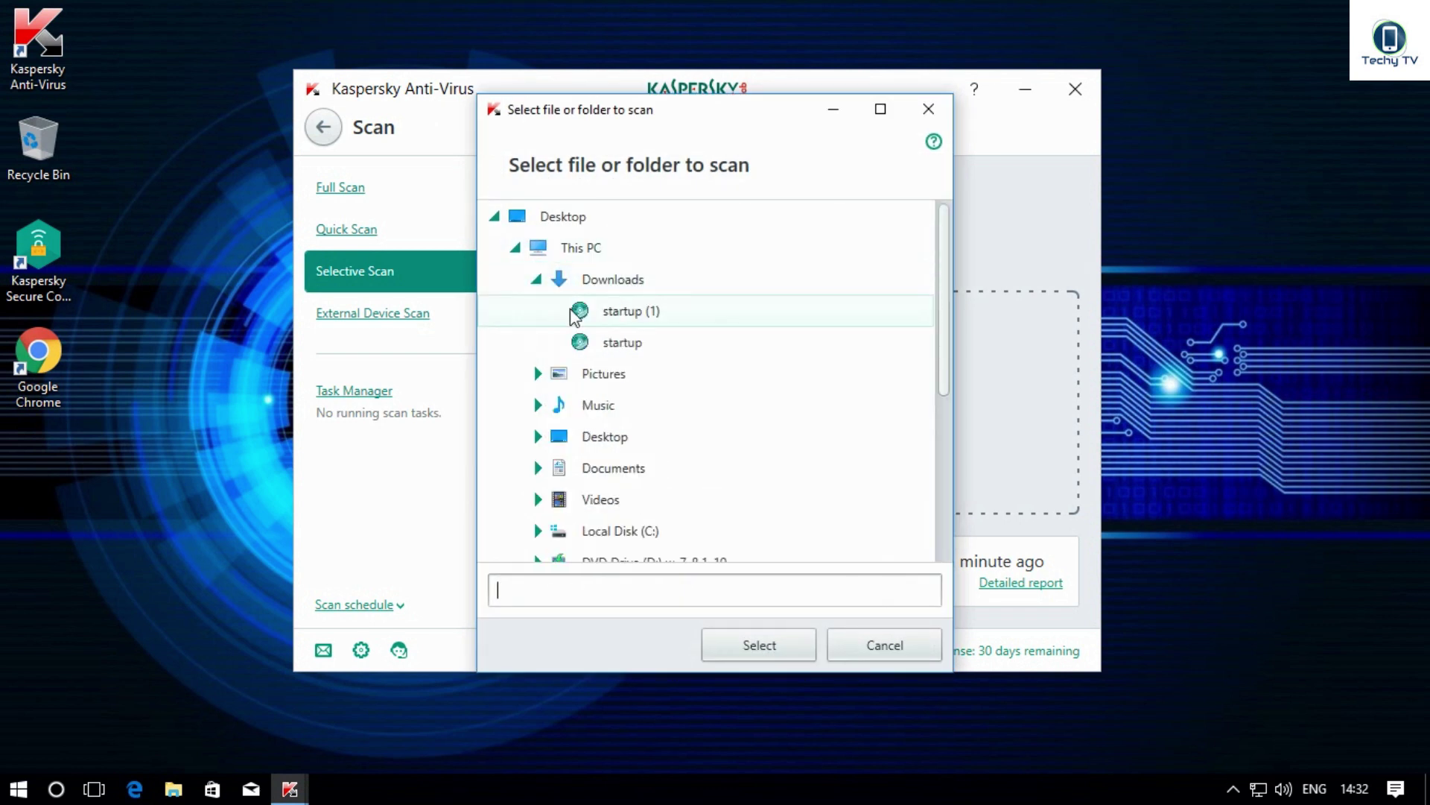
left_click(605, 280)
left_click(595, 380)
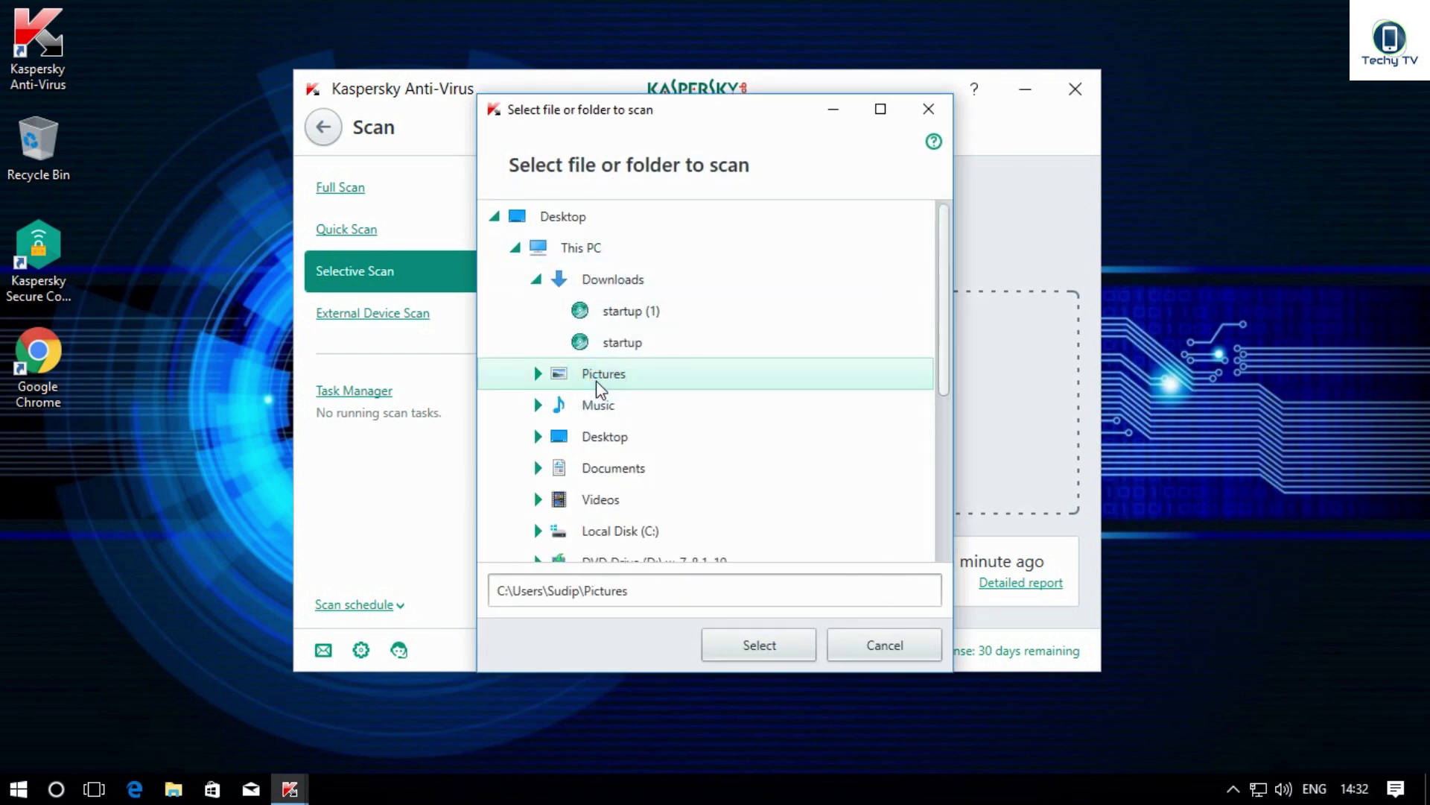
left_click(598, 287)
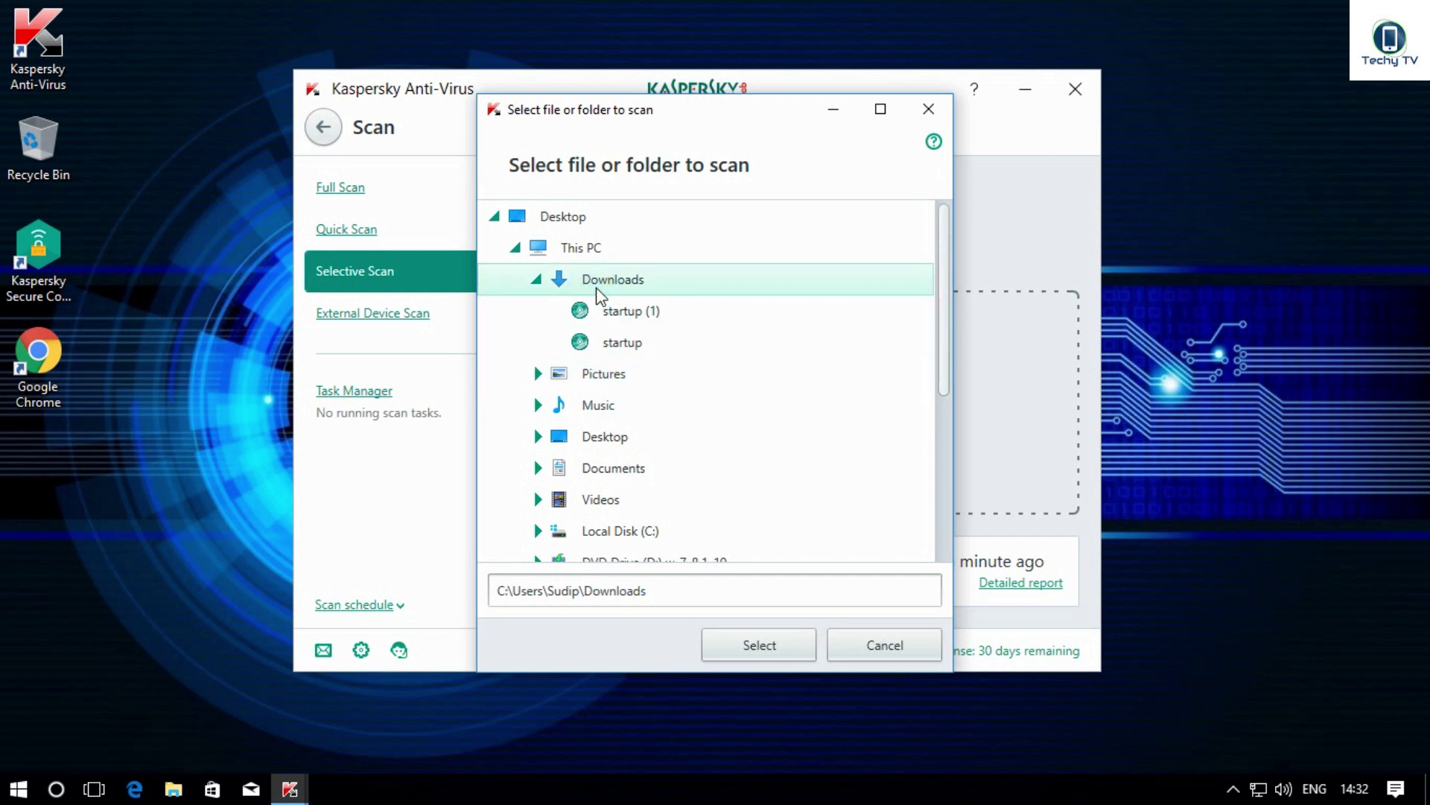
left_click(791, 662)
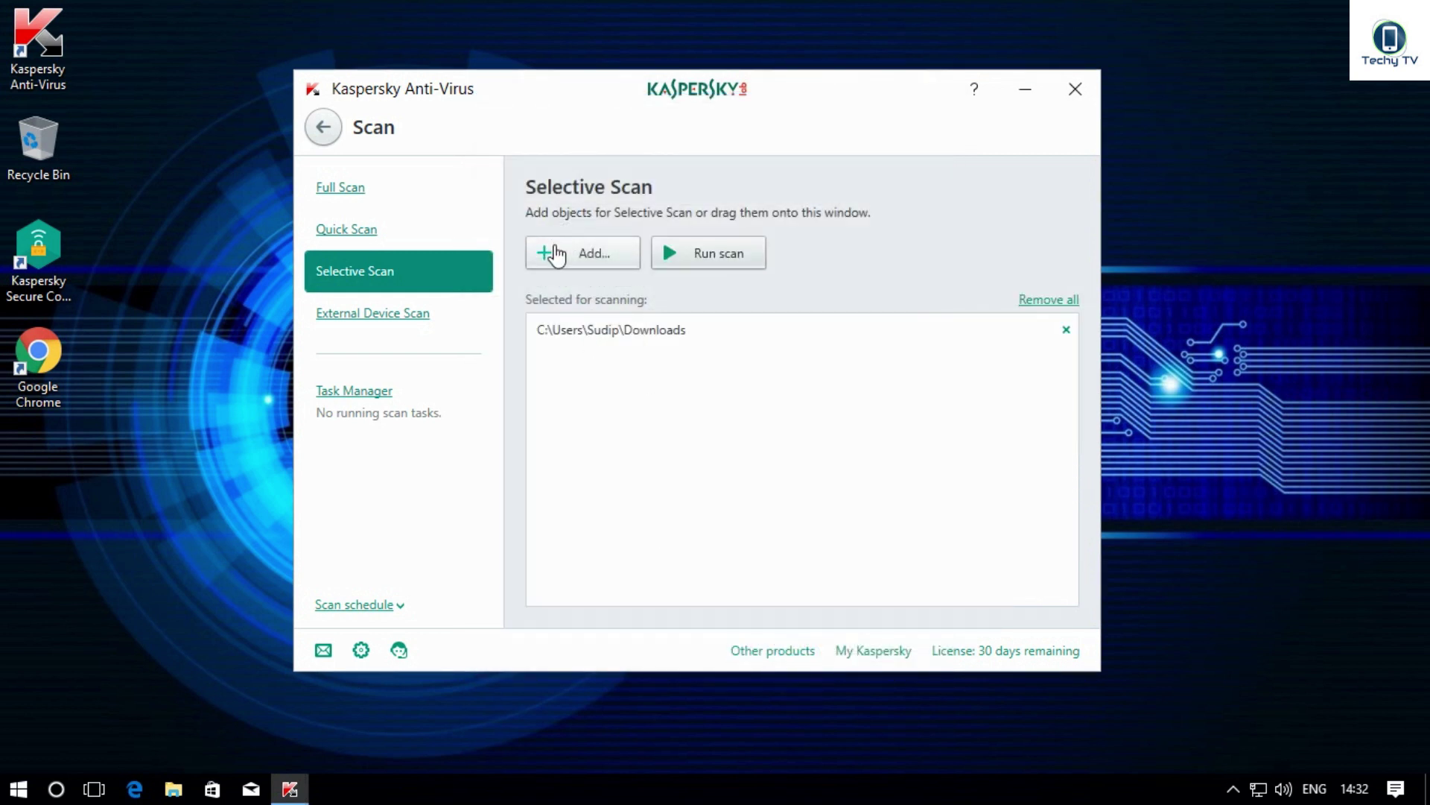
Step: Browse to the Pictures folder in the picker, then switch to External Device Scan
left_click(557, 255)
left_click(514, 253)
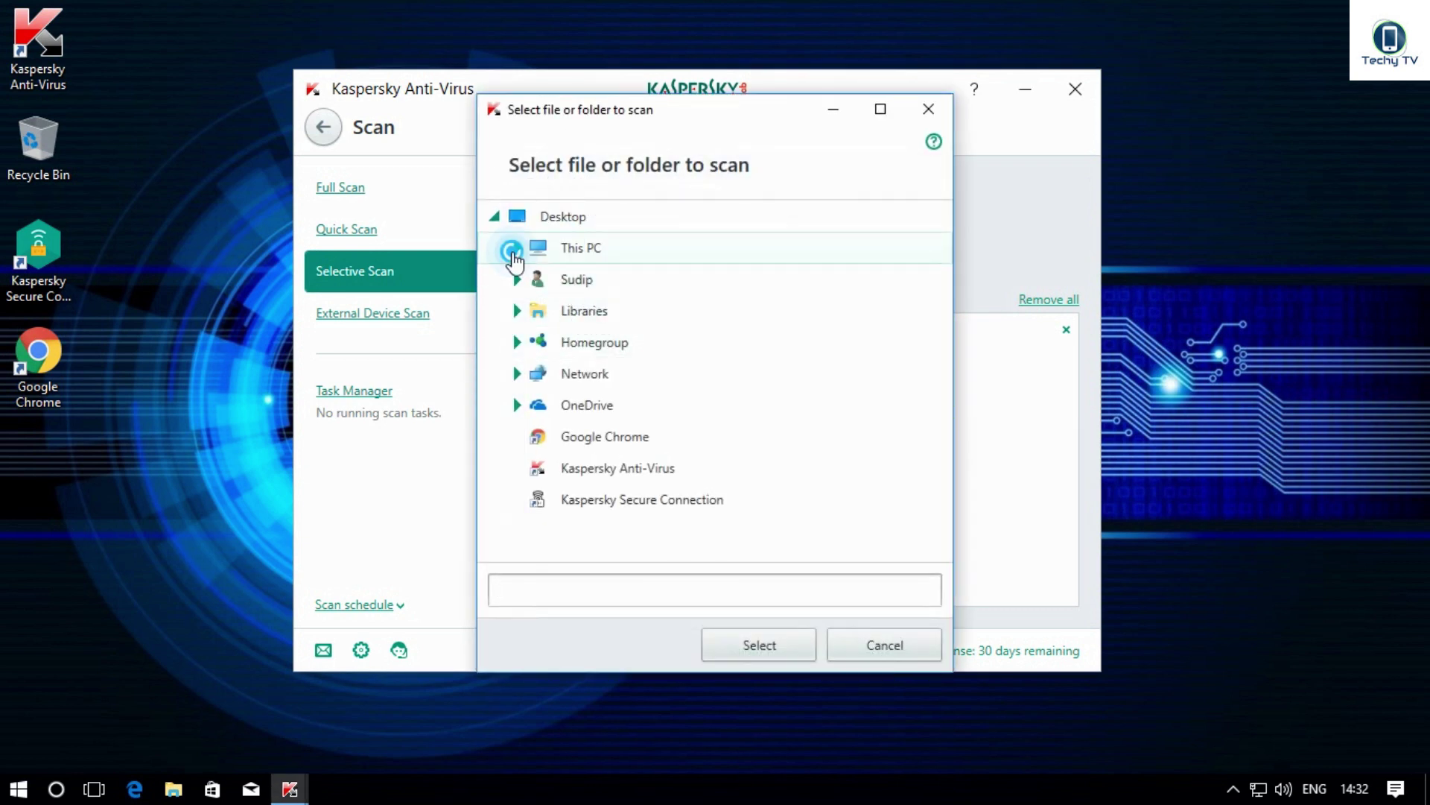
left_click(563, 308)
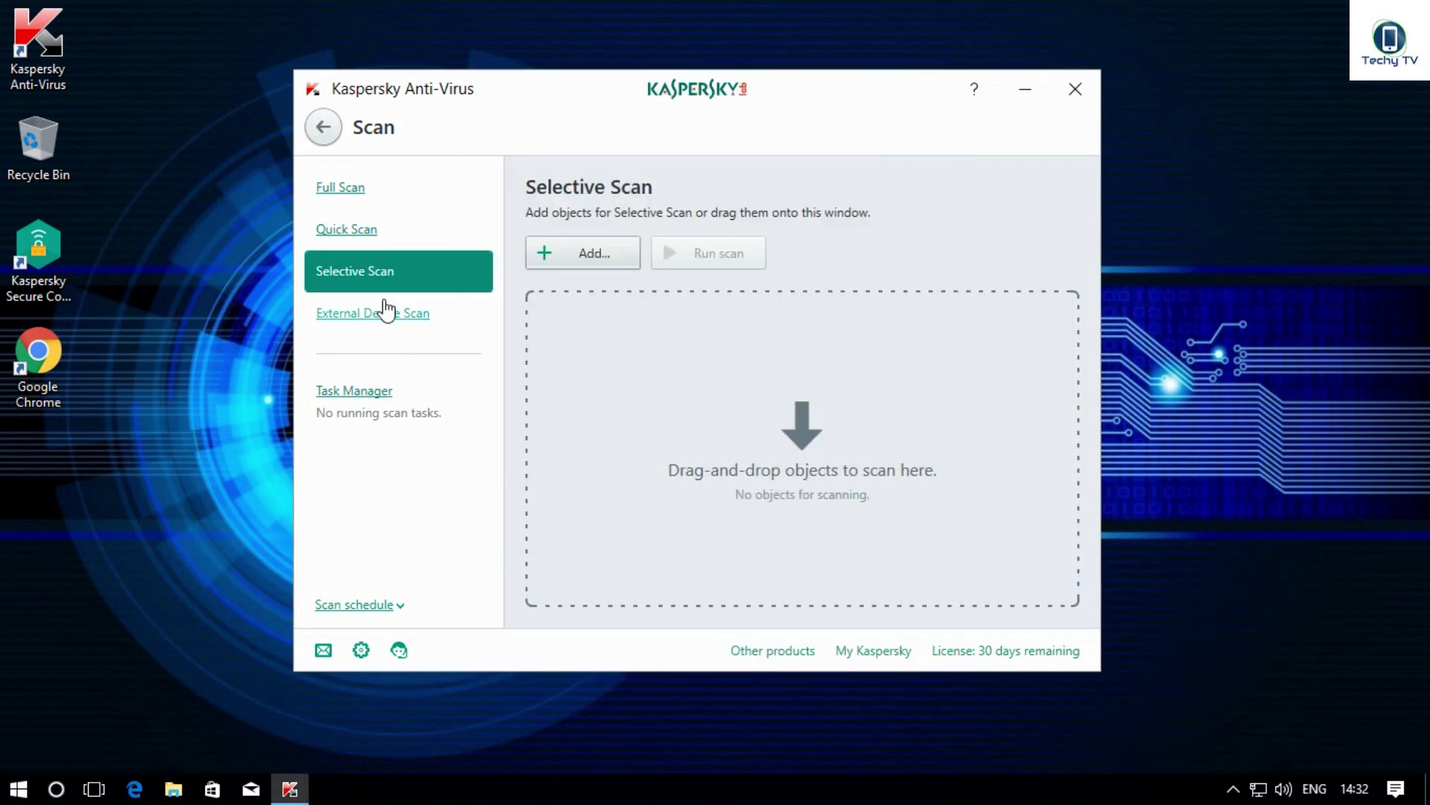
left_click(385, 313)
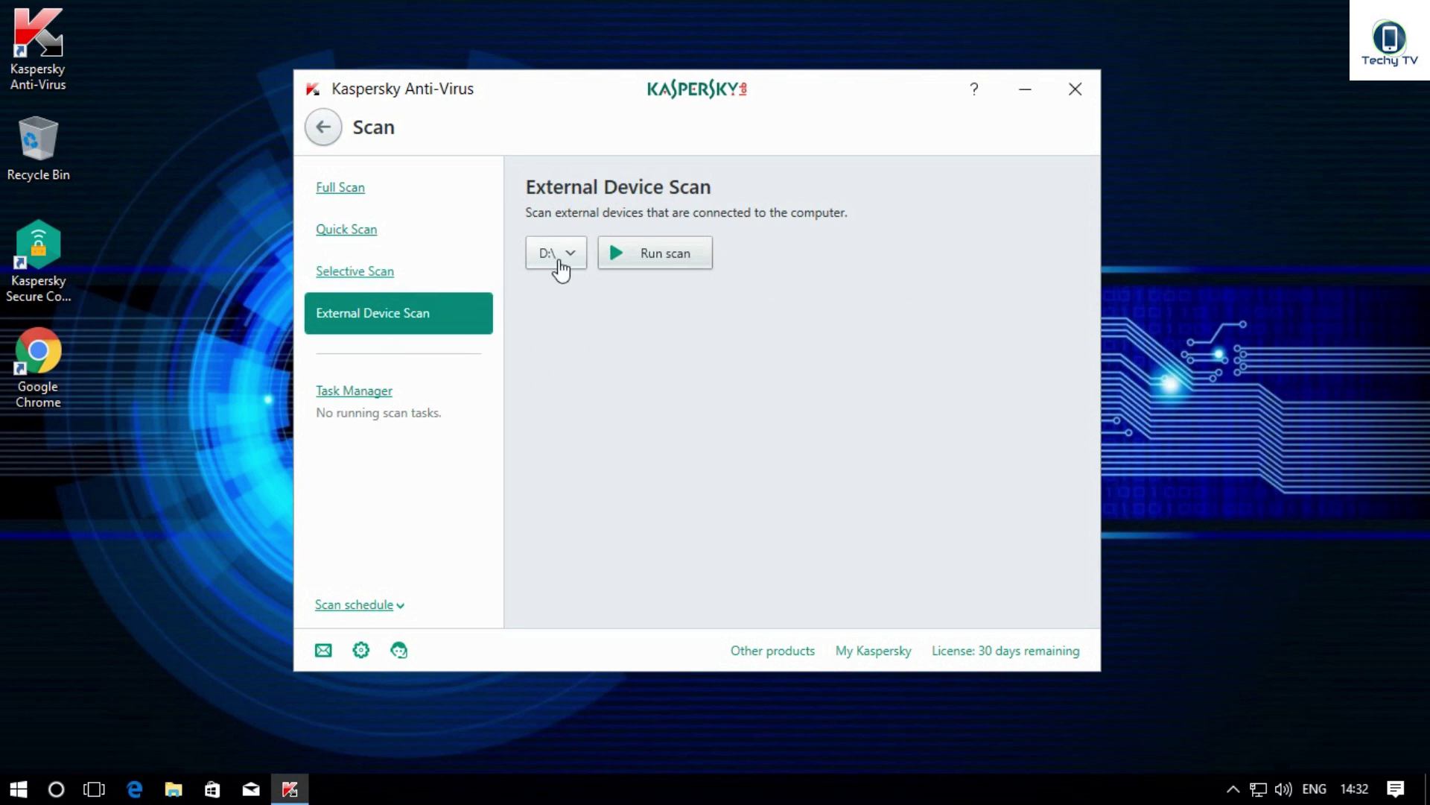
Step: Keep drive D:\ as the external device and start scanning it
left_click(561, 257)
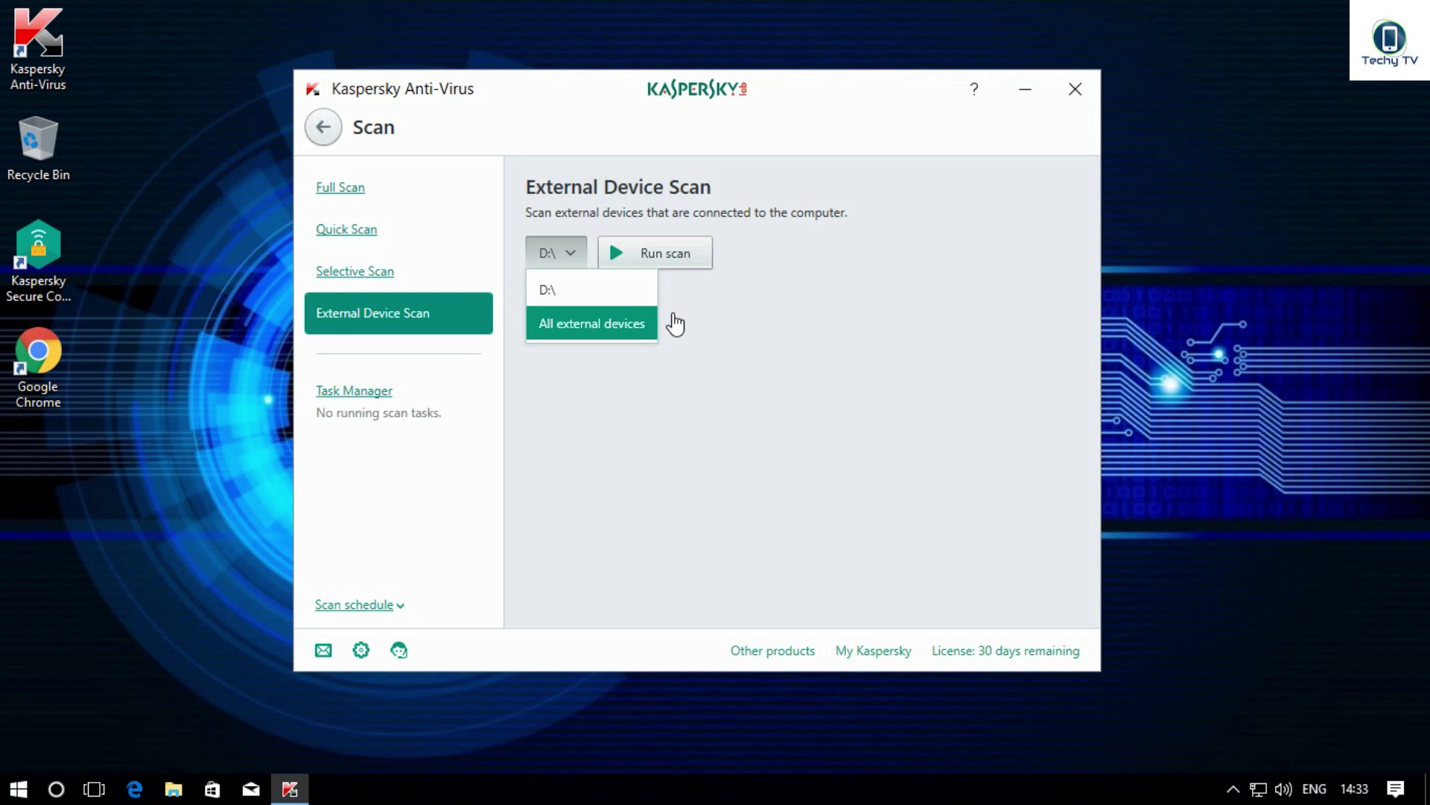
left_click(593, 290)
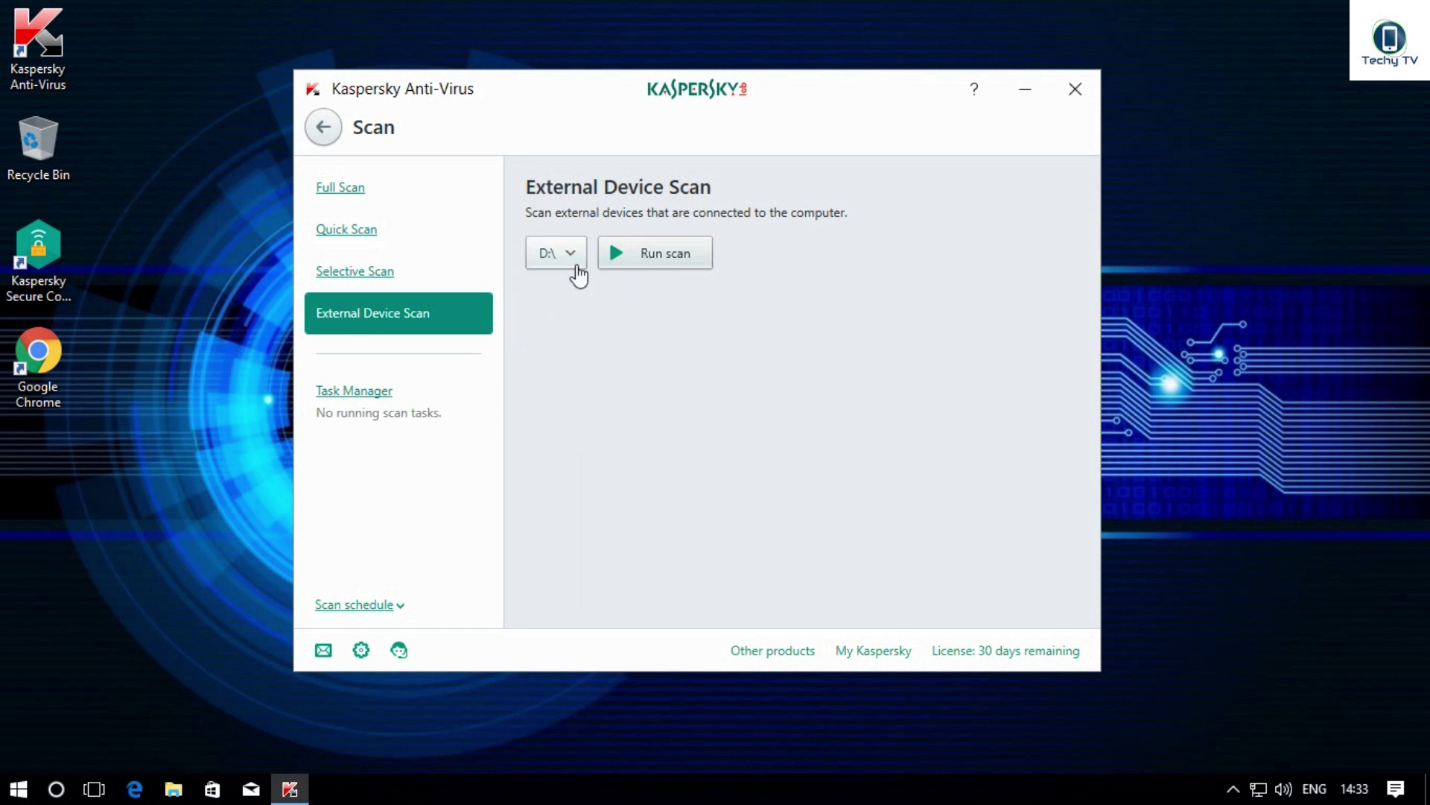
left_click(622, 253)
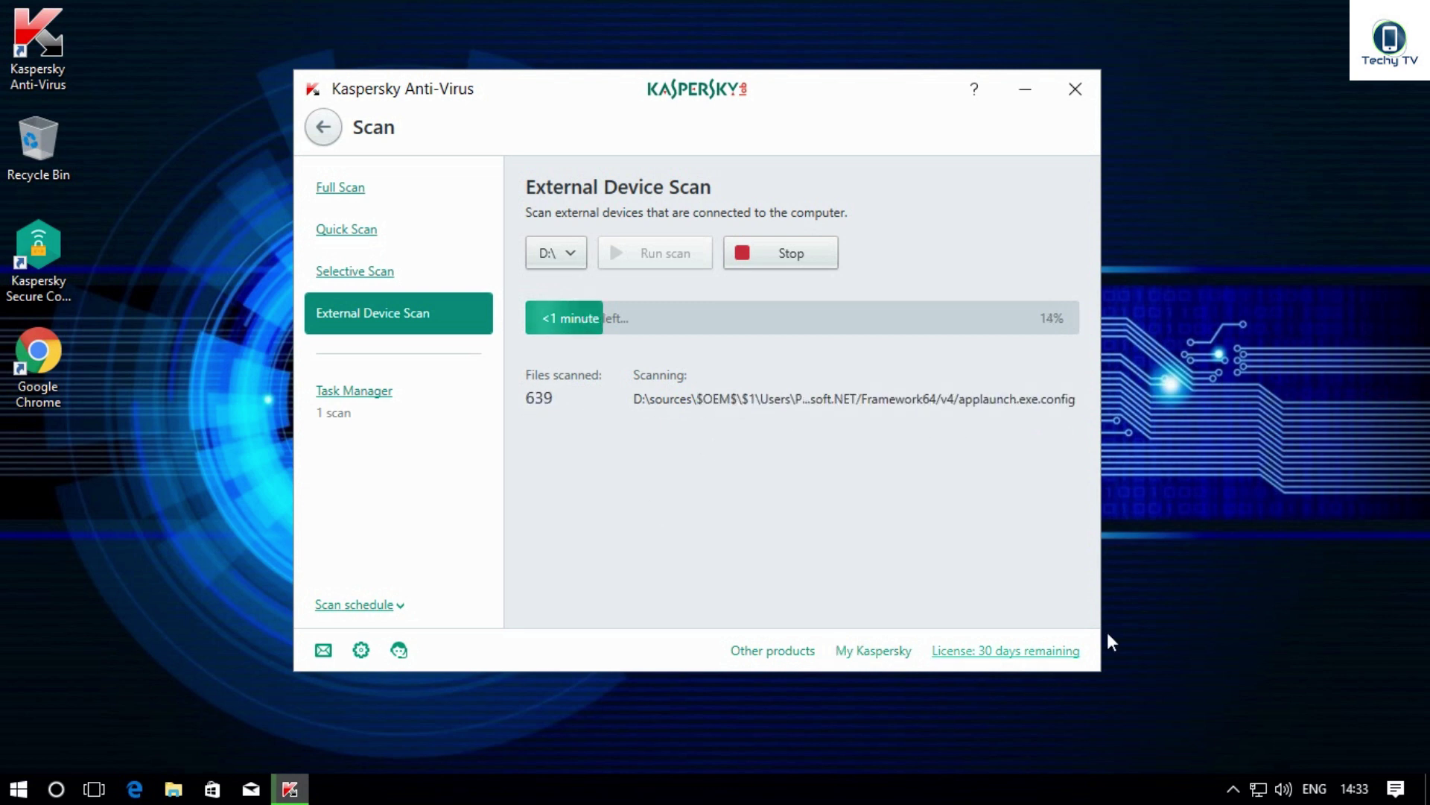
Step: Stop the external device scan and show which scan types can be scheduled
left_click(766, 261)
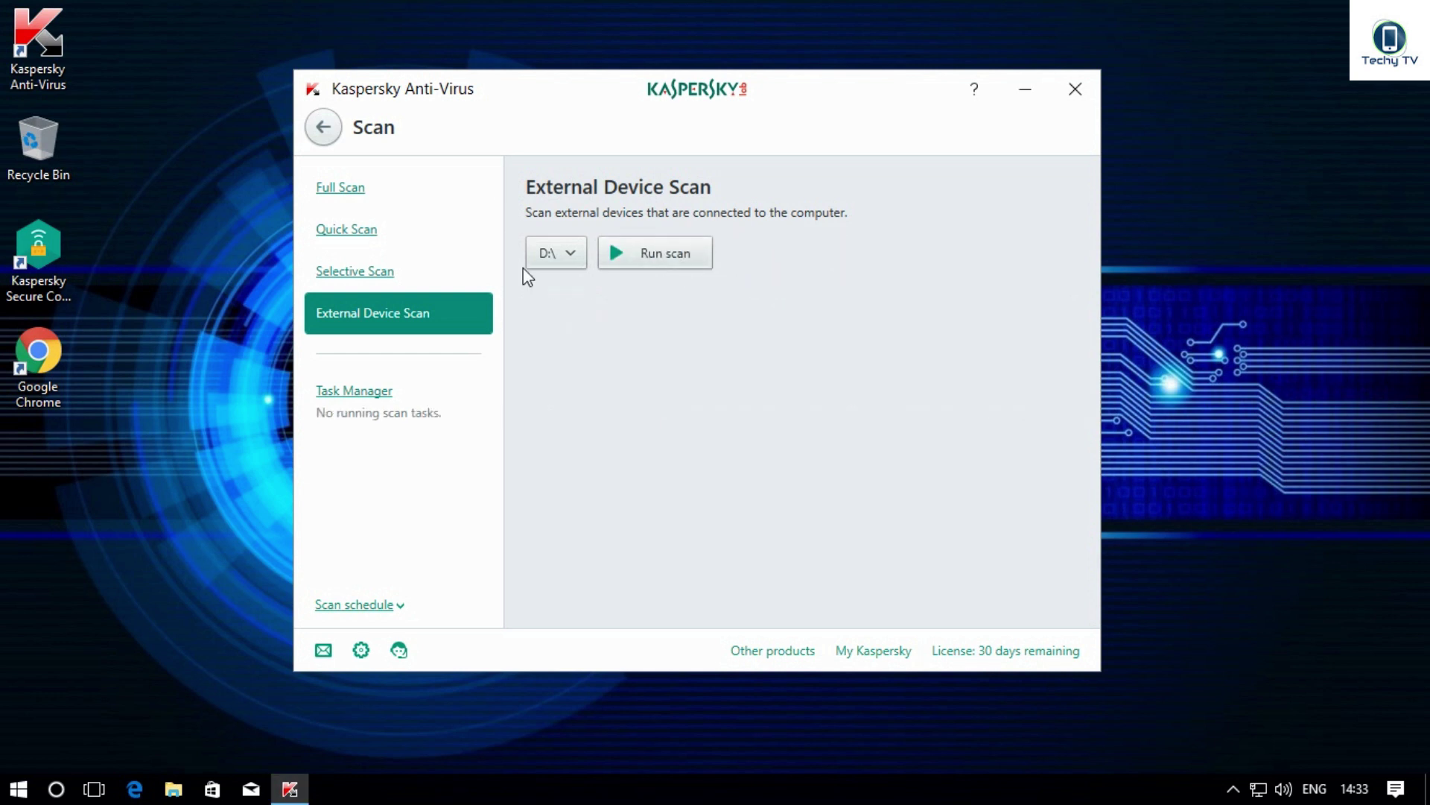
left_click(550, 358)
left_click(392, 609)
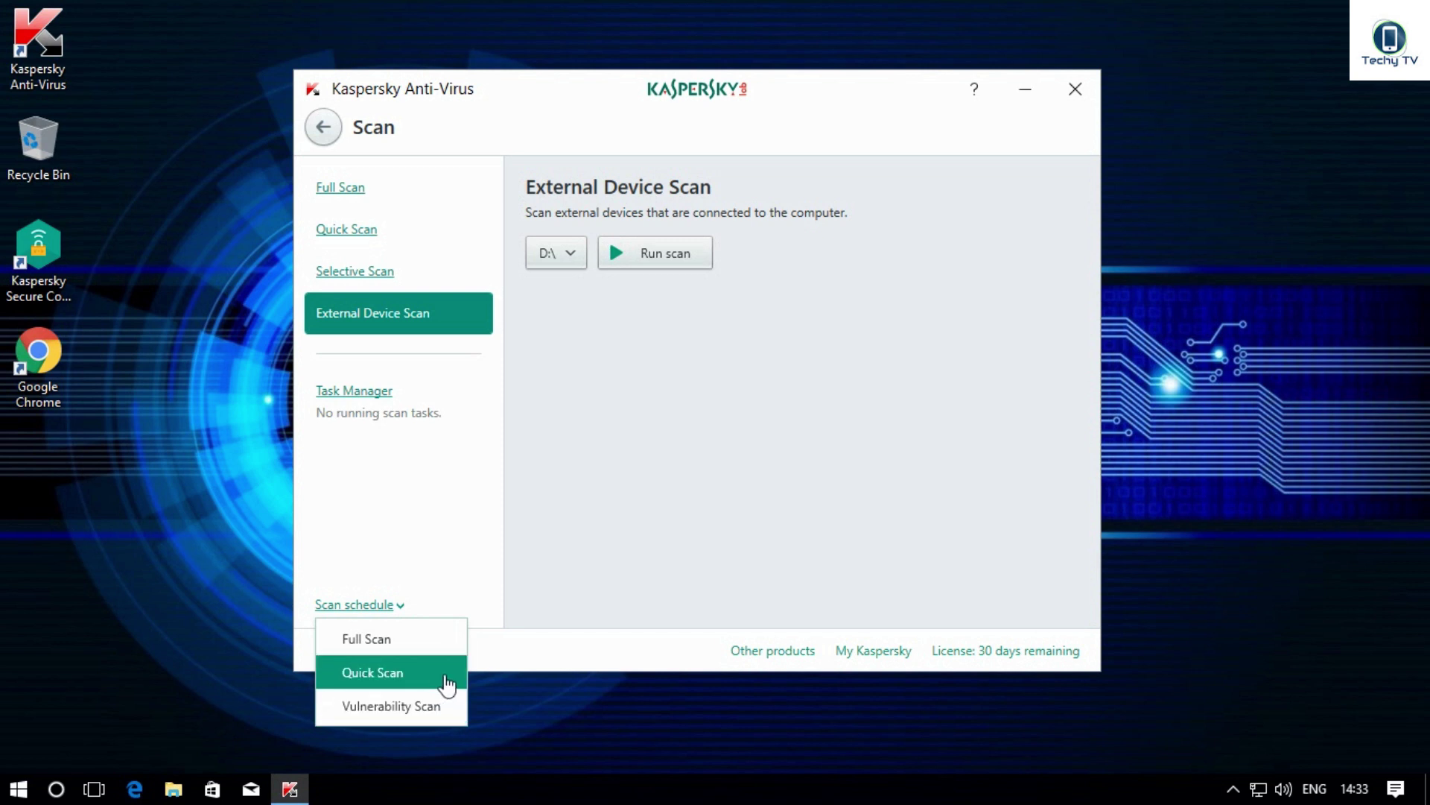
Step: Schedule the Quick Scan to run every day at 7:00 AM and save it
left_click(445, 674)
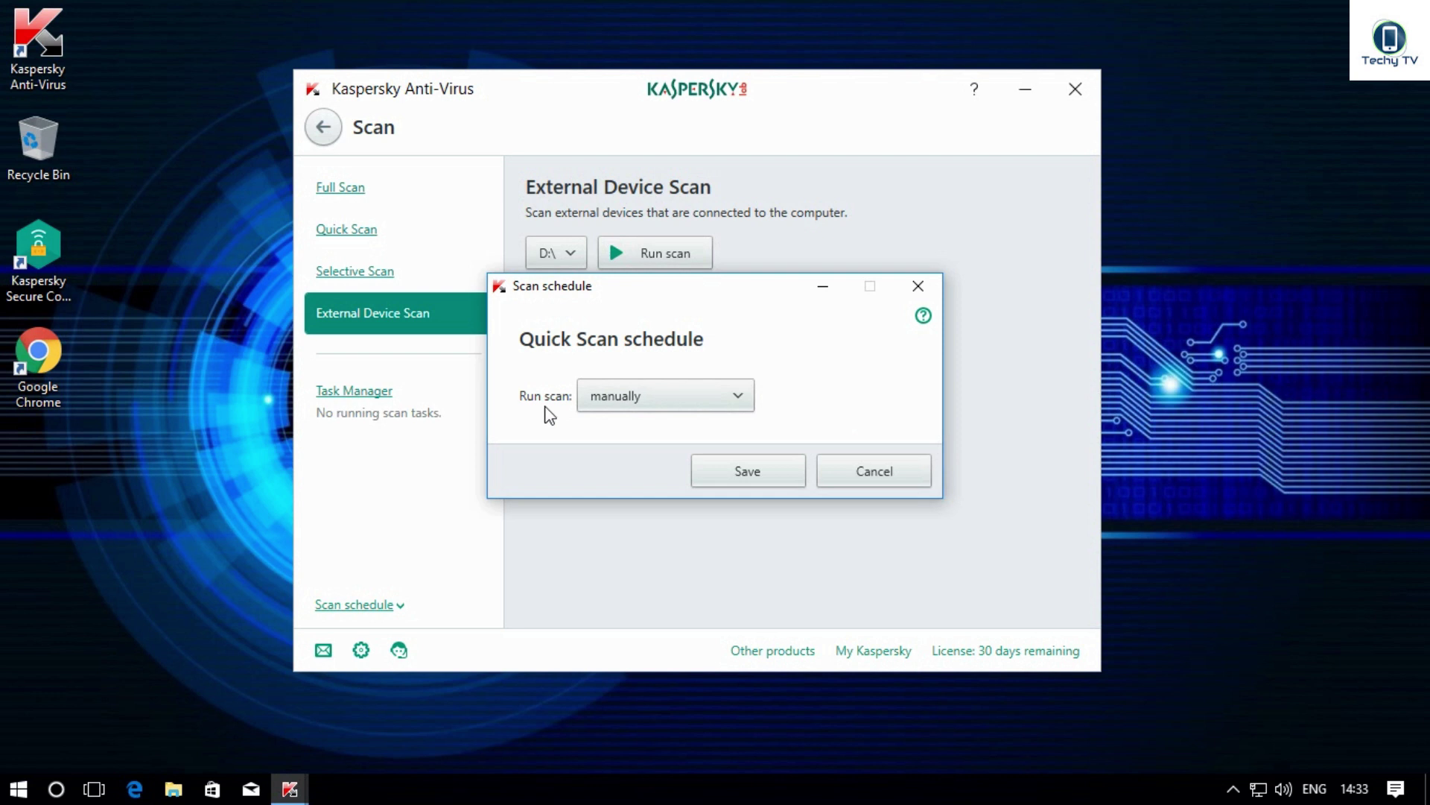
left_click(696, 402)
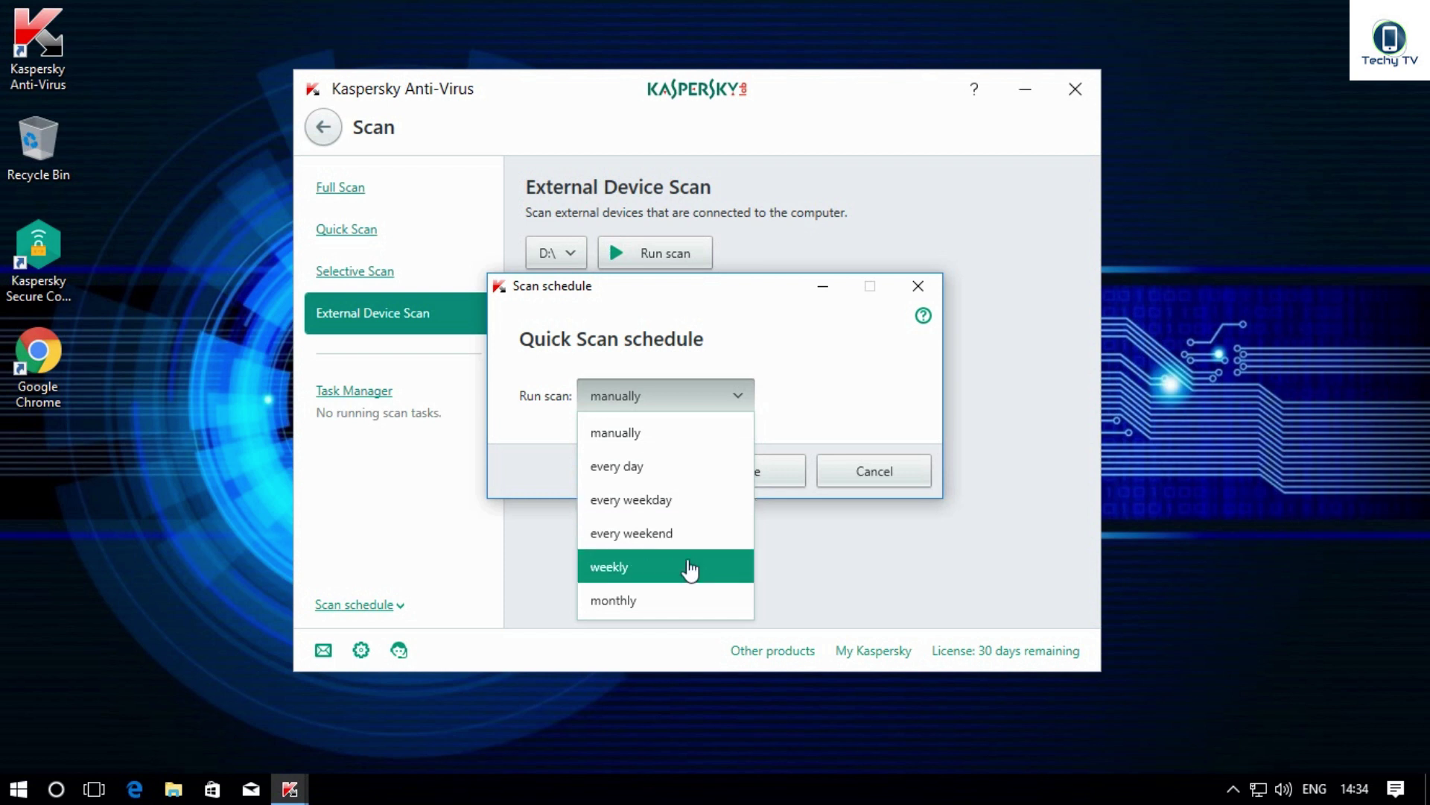
left_click(684, 477)
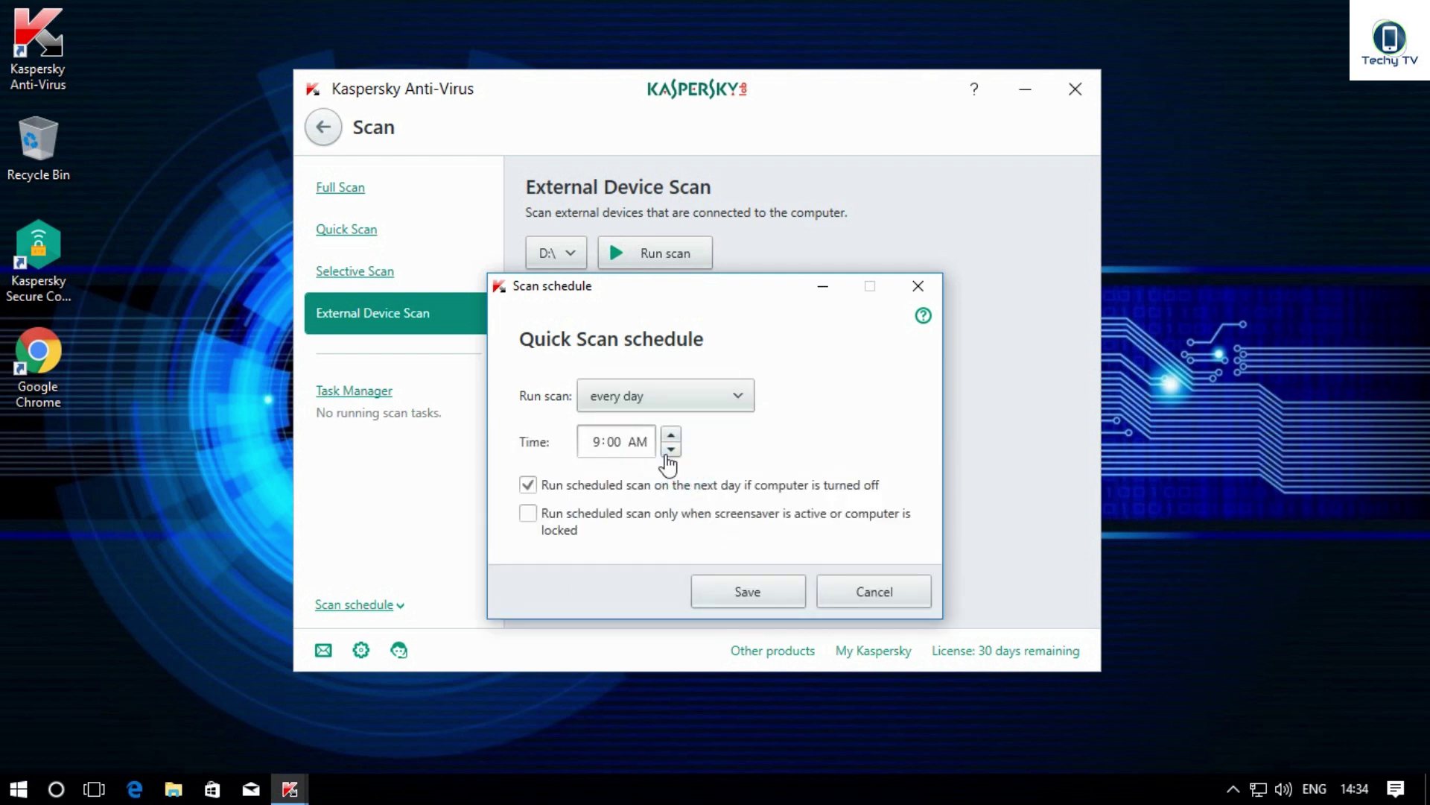
left_click(672, 436)
left_click(671, 435)
left_click(672, 436)
left_click(724, 593)
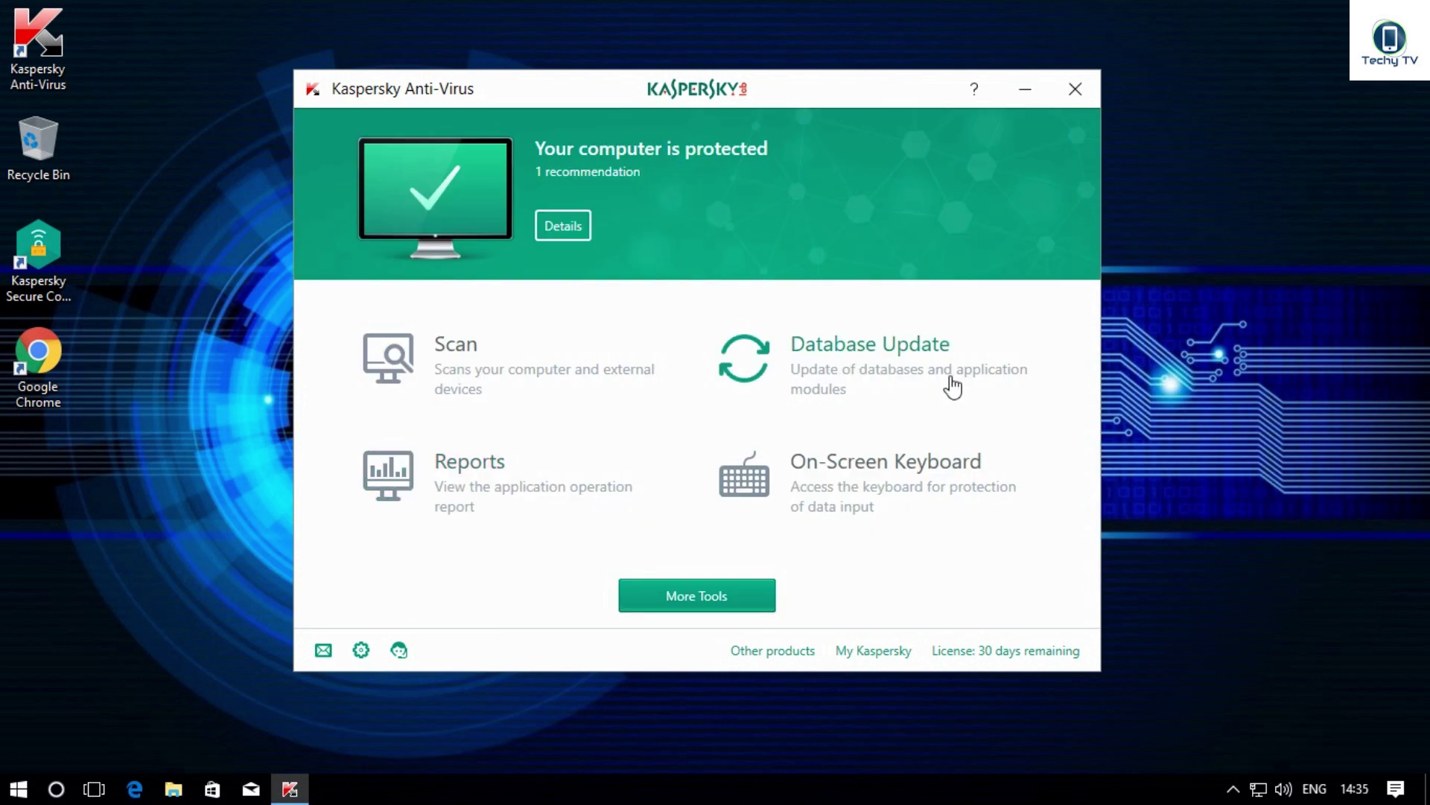
Step: Update the virus databases until they report up to date, then return home
left_click(854, 367)
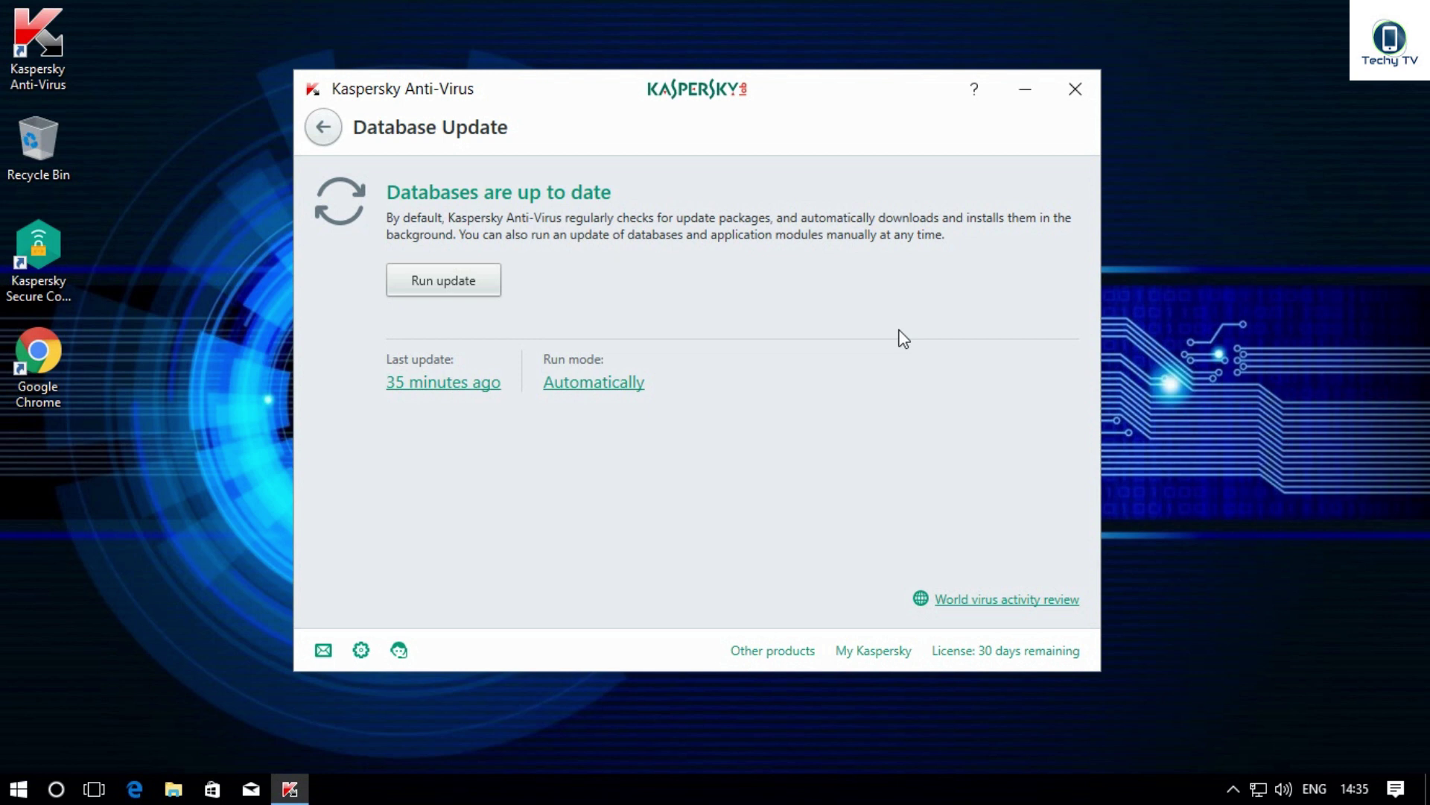
left_click(439, 291)
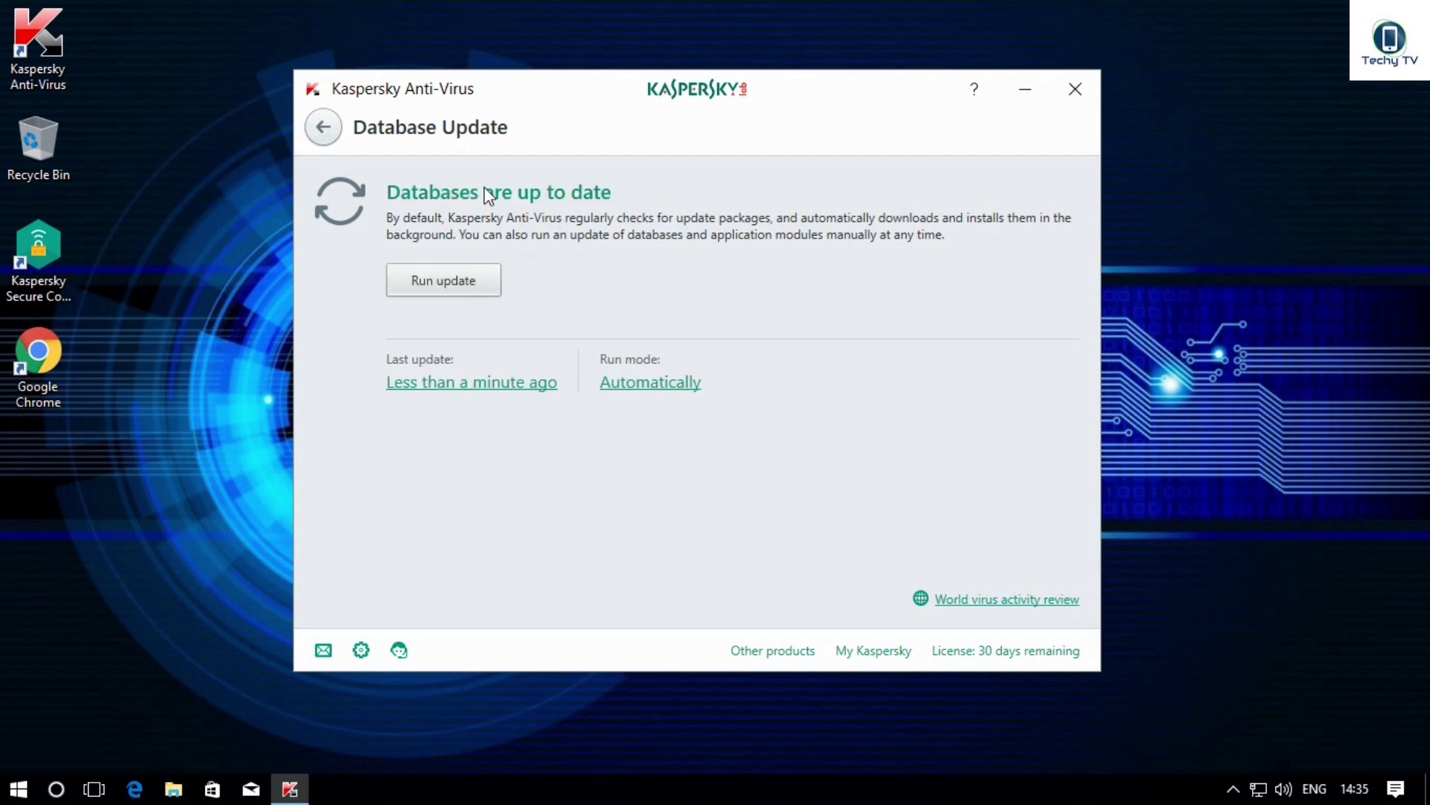
left_click(323, 126)
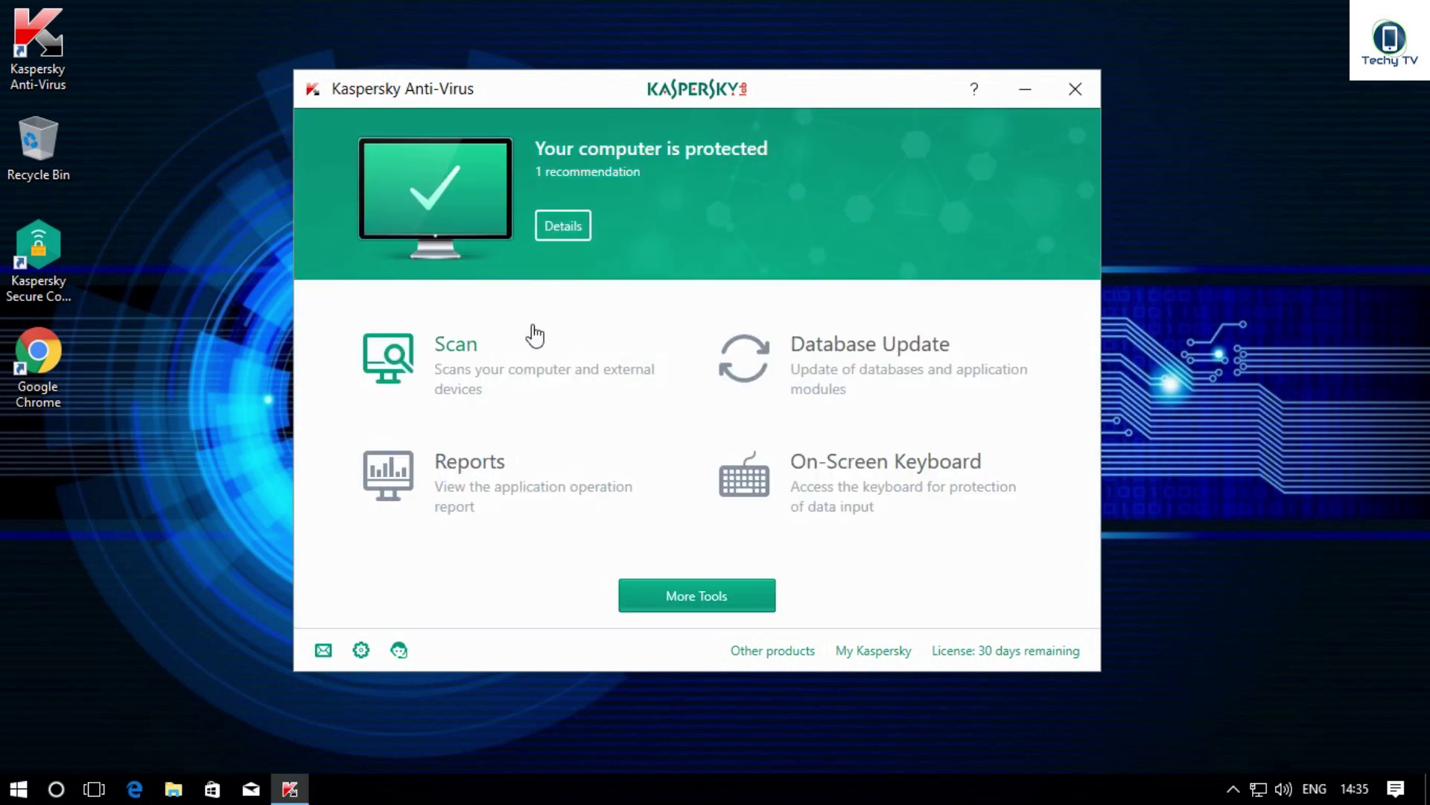
left_click(503, 479)
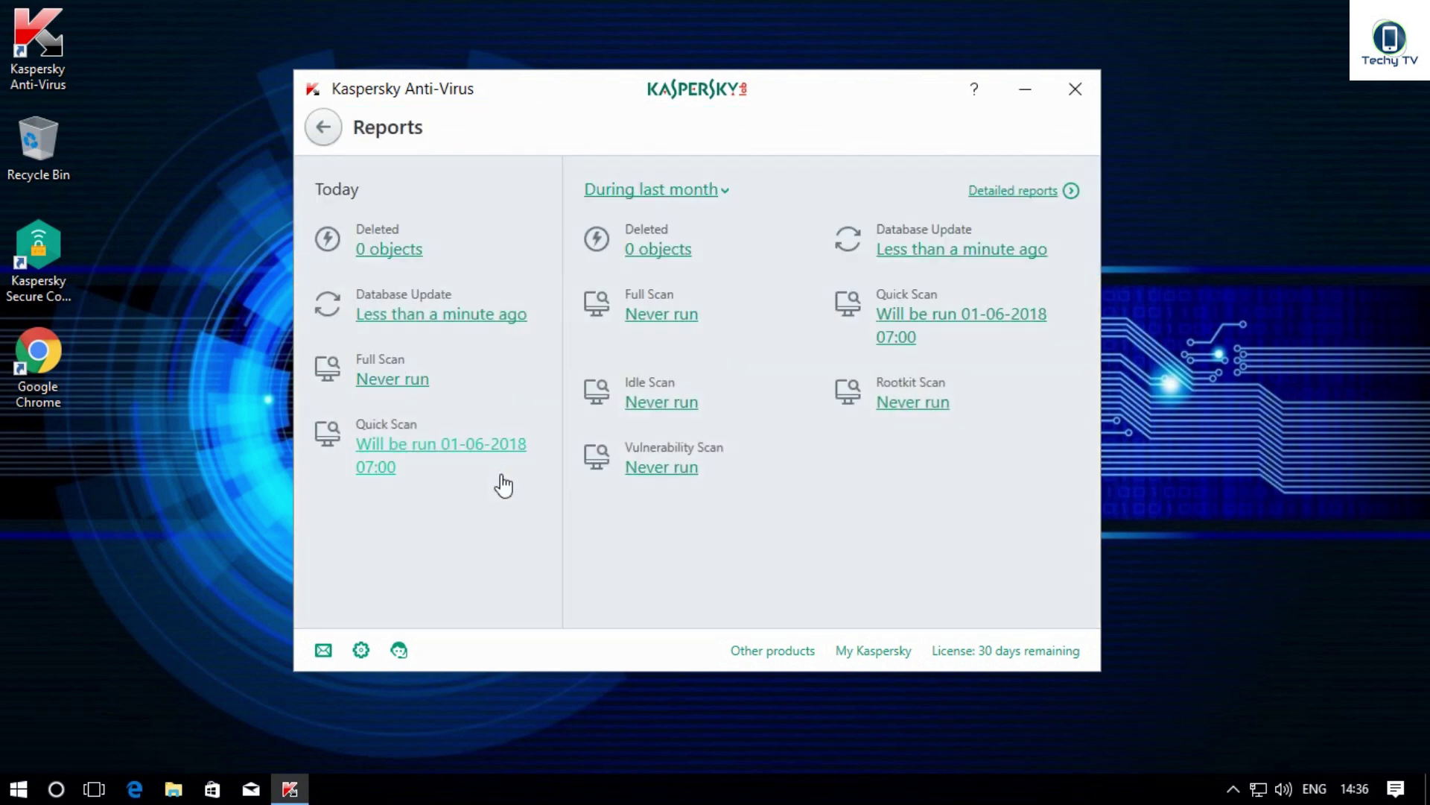
left_click(712, 192)
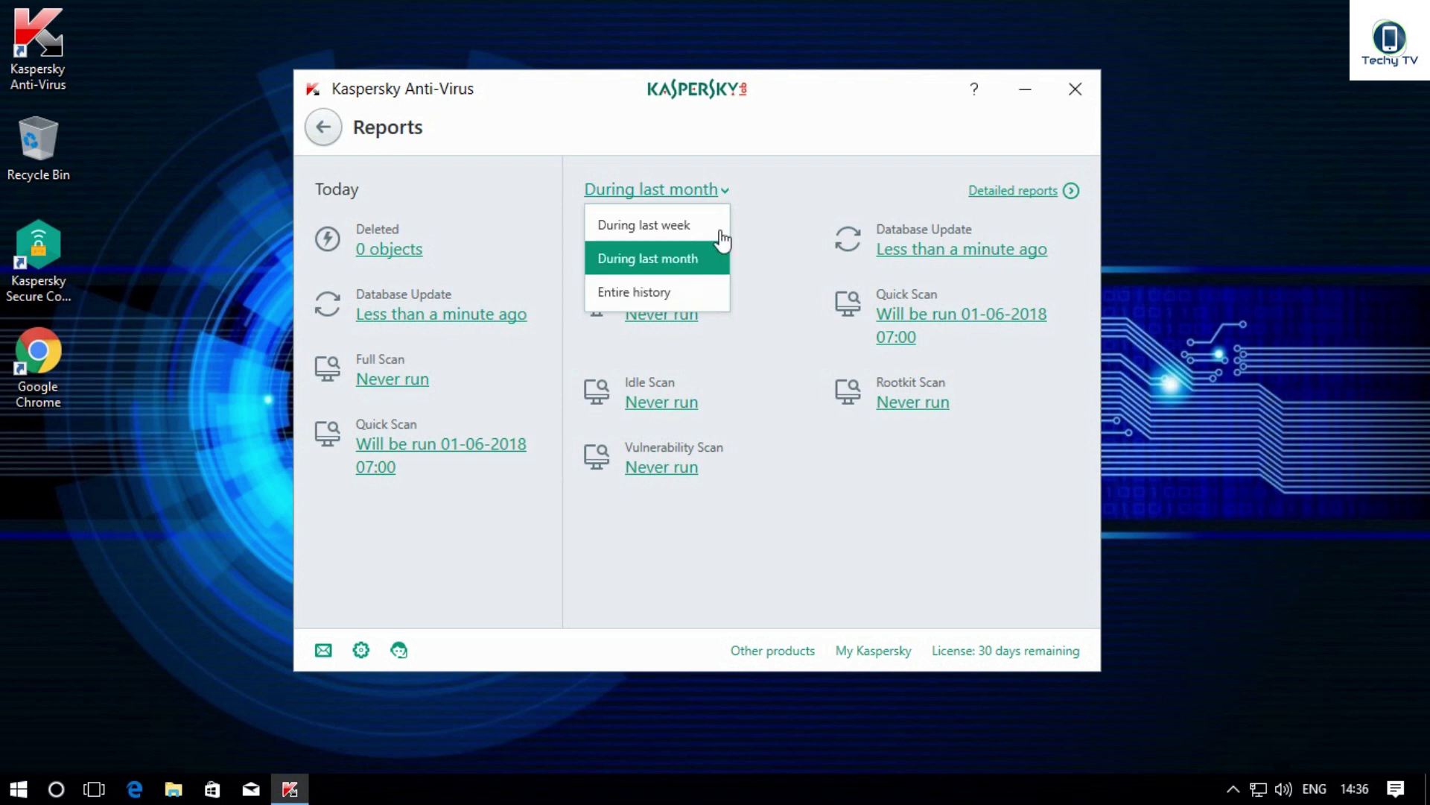
left_click(768, 210)
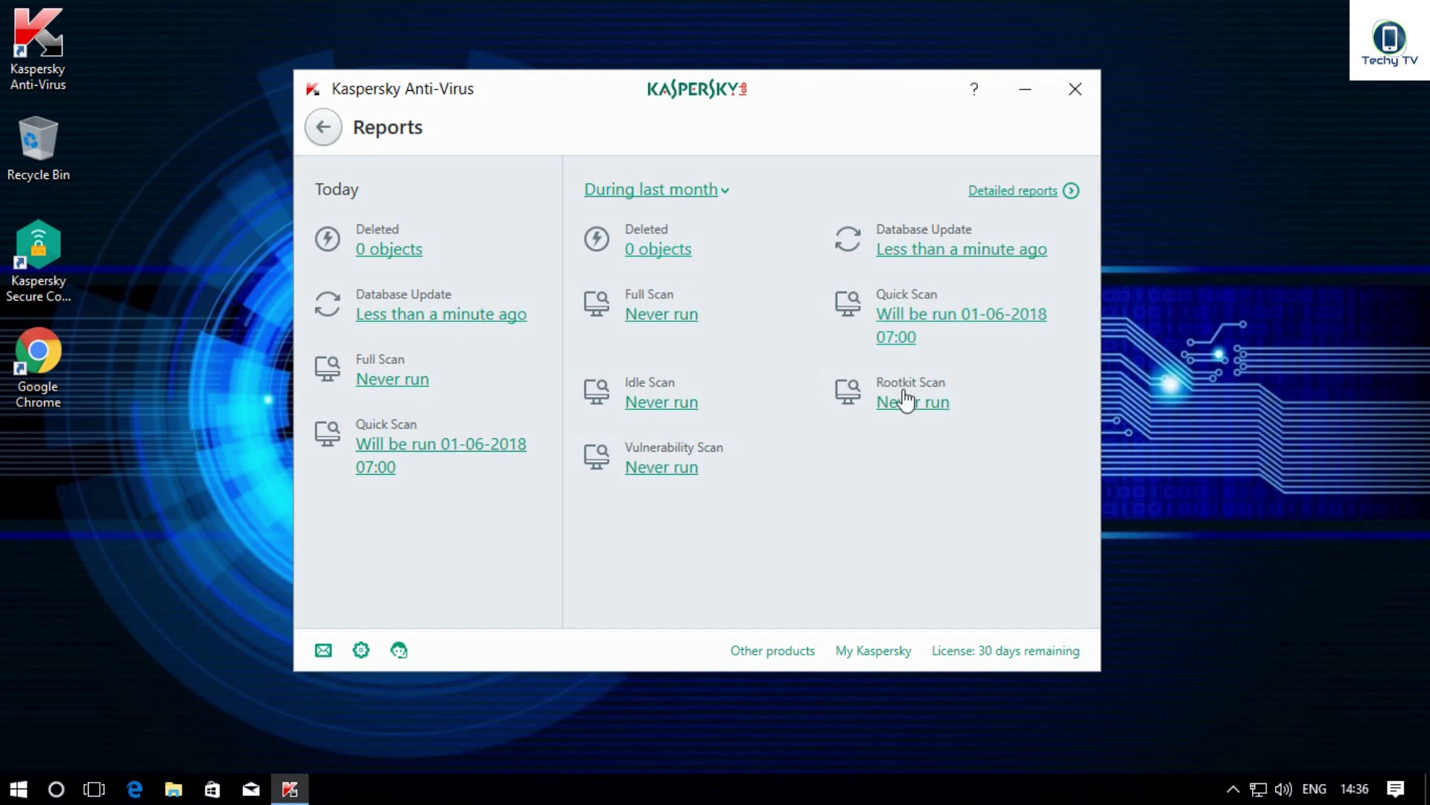
left_click(324, 128)
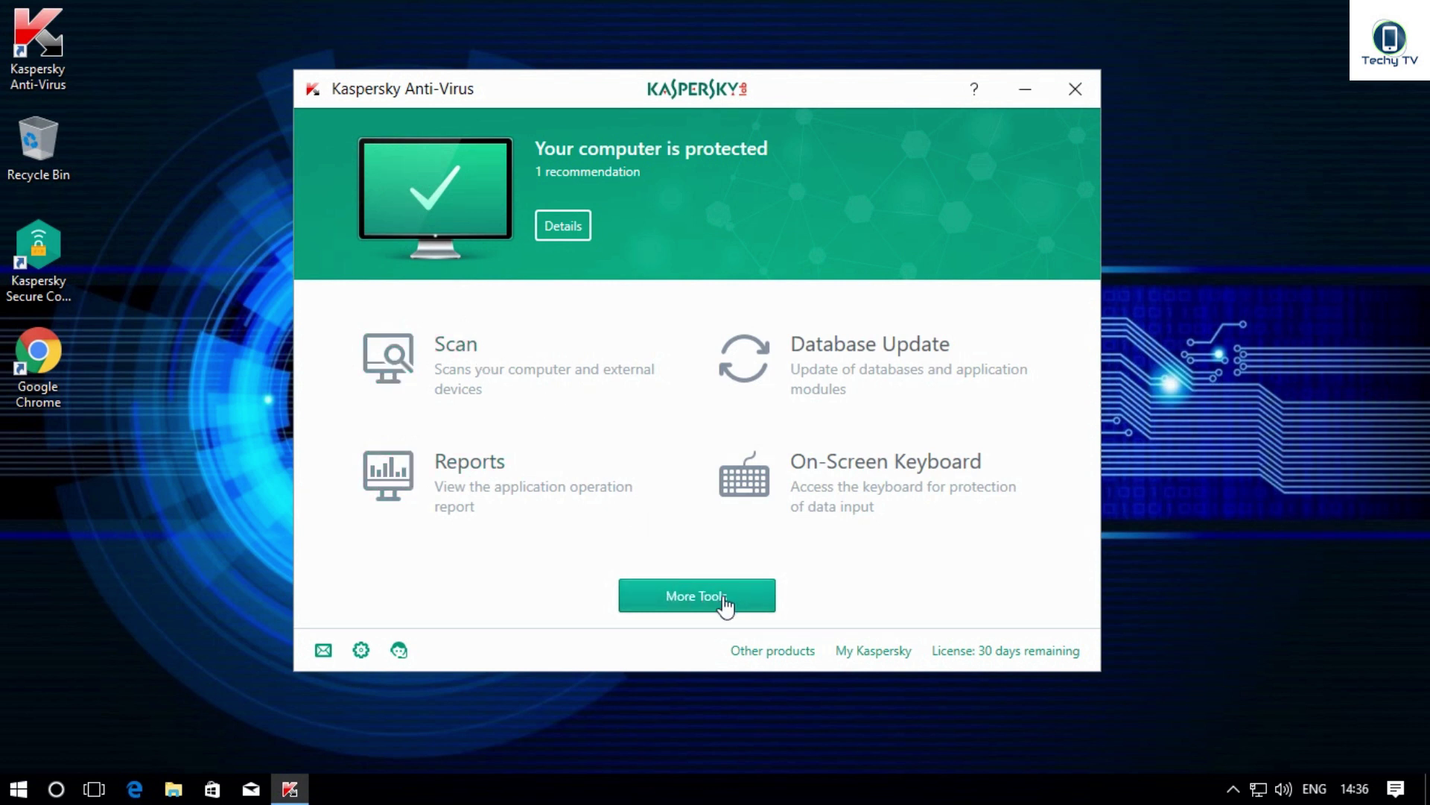
Step: Open the On-Screen Keyboard and drag it toward the centre of the window
left_click(894, 470)
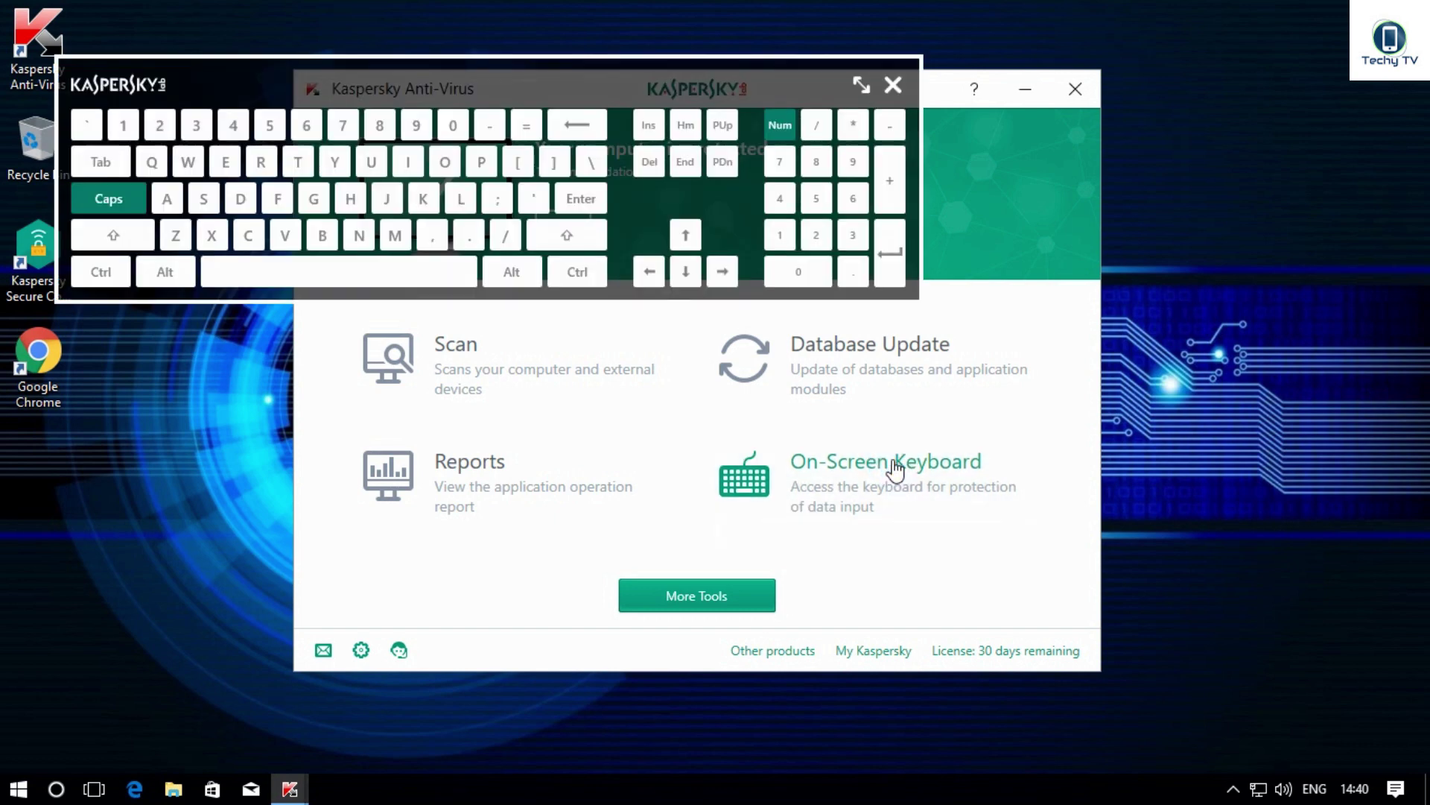
left_click_drag(467, 72, 675, 216)
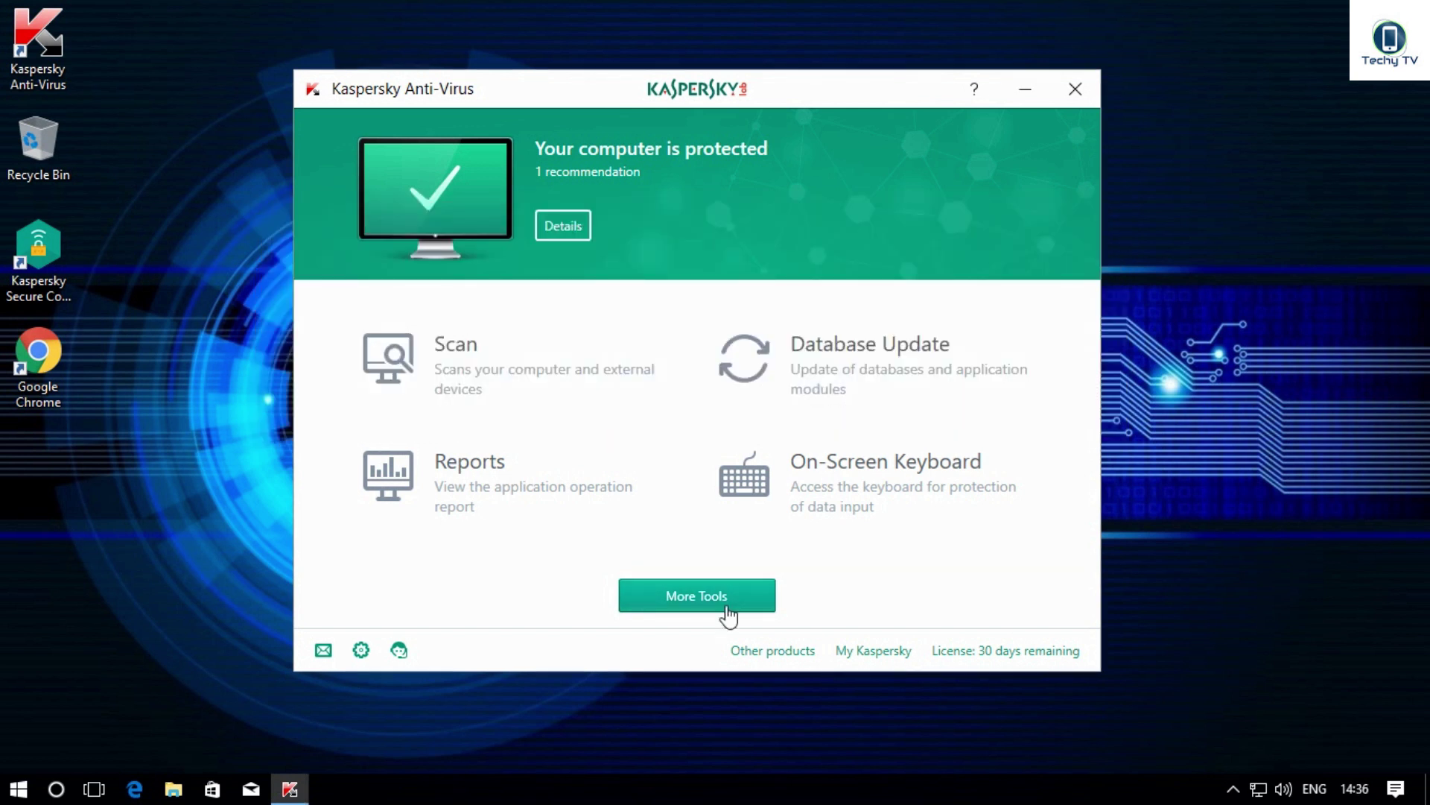
Step: Open Protection for all devices from More Tools, preview the My Kaspersky sign-up, then back out
left_click(726, 608)
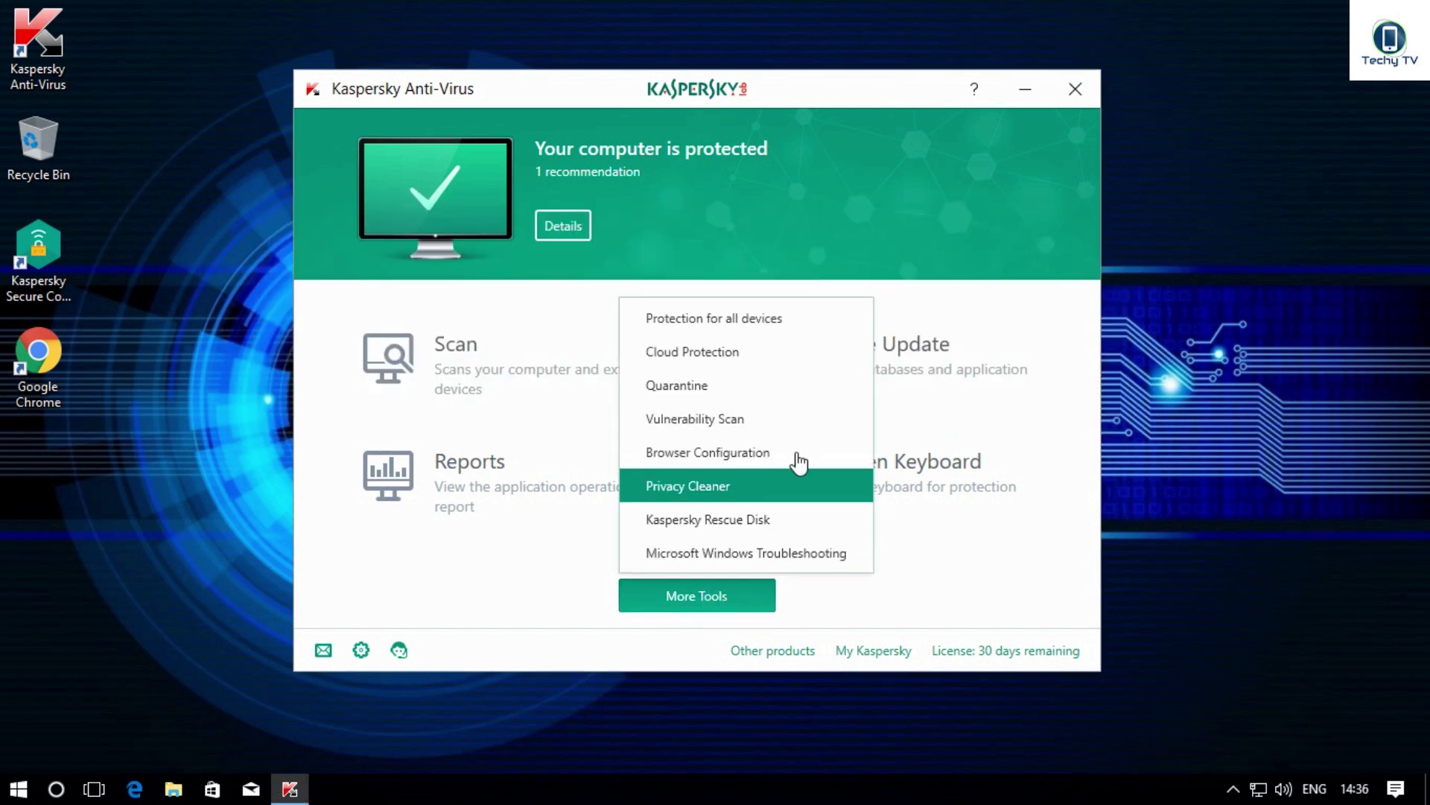
left_click(763, 330)
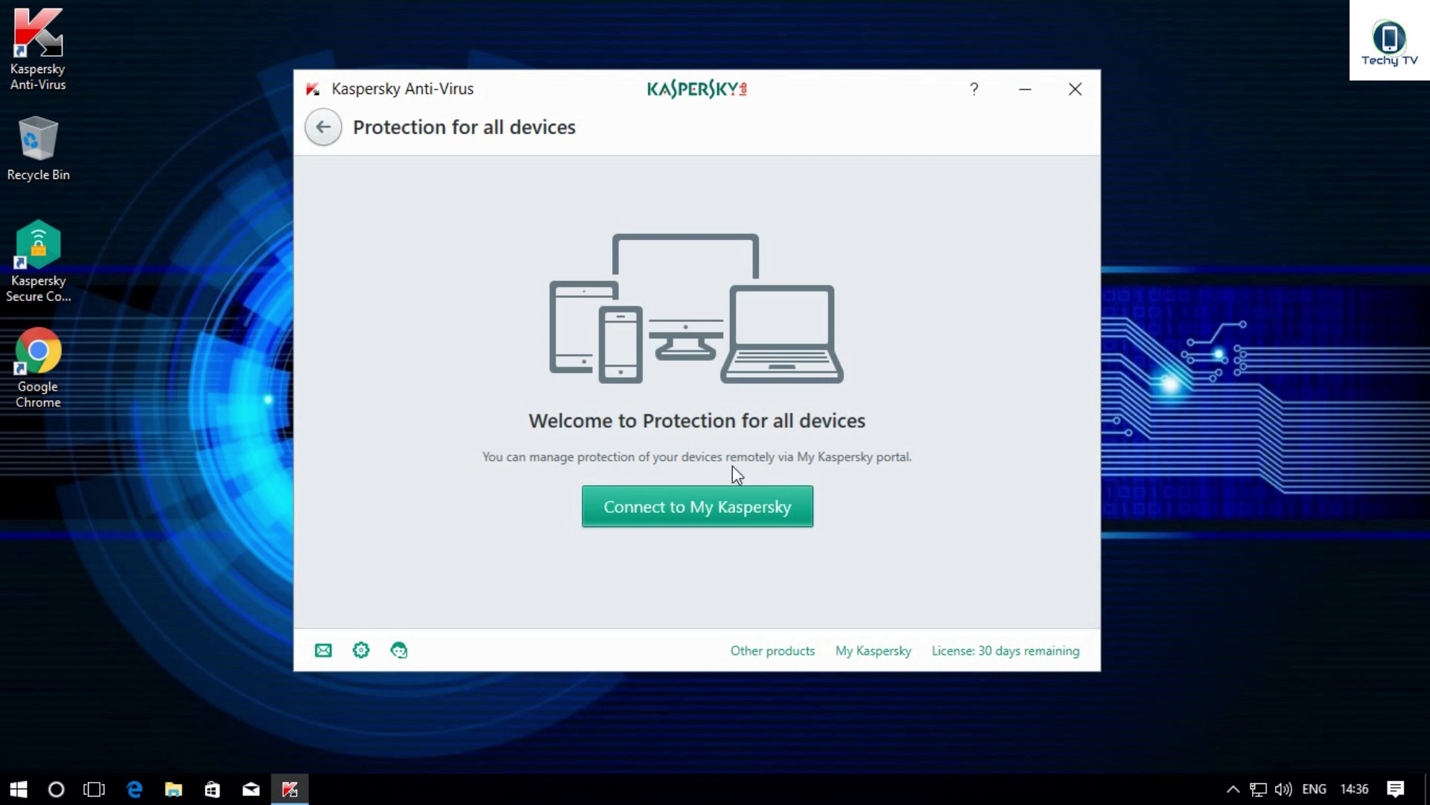
left_click(708, 523)
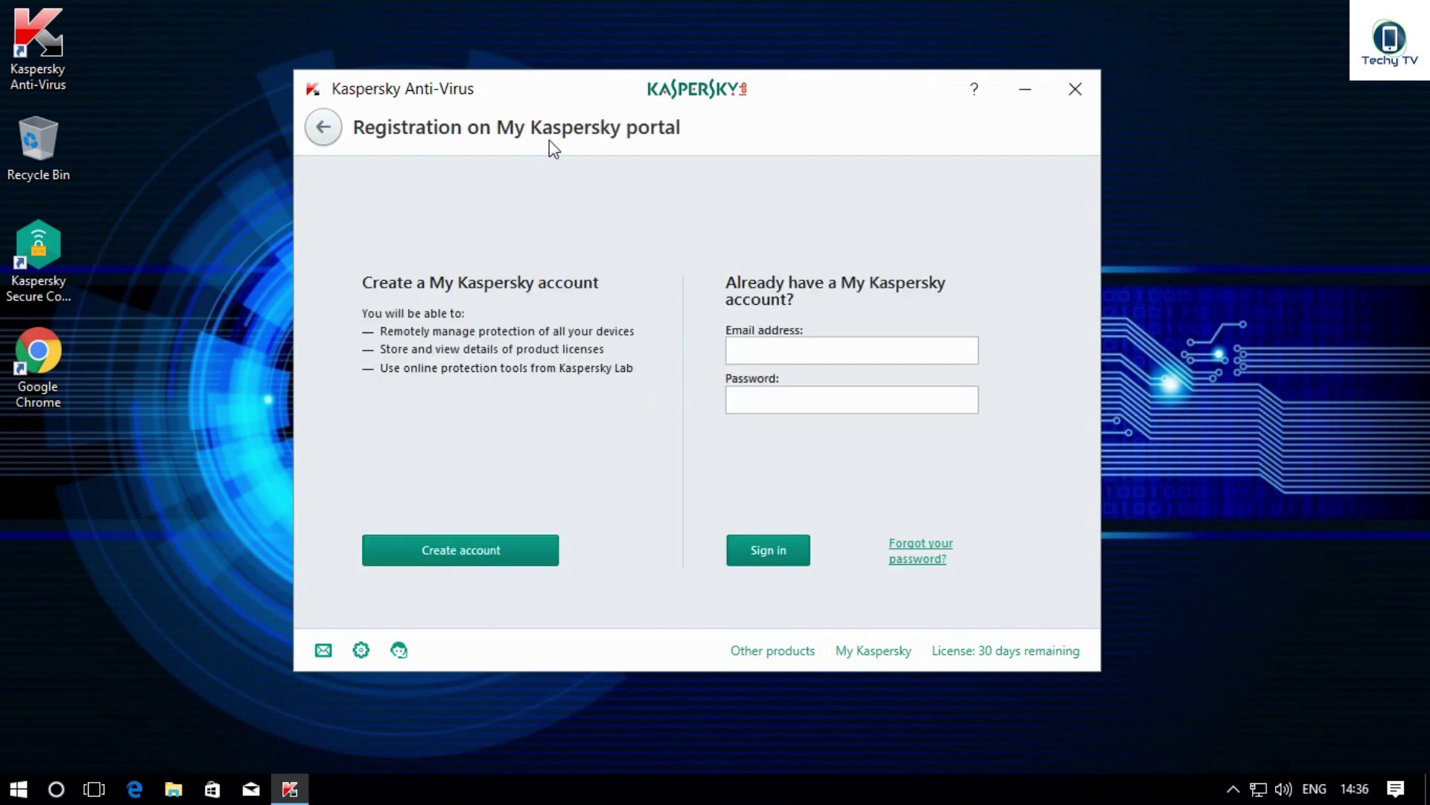
left_click(323, 130)
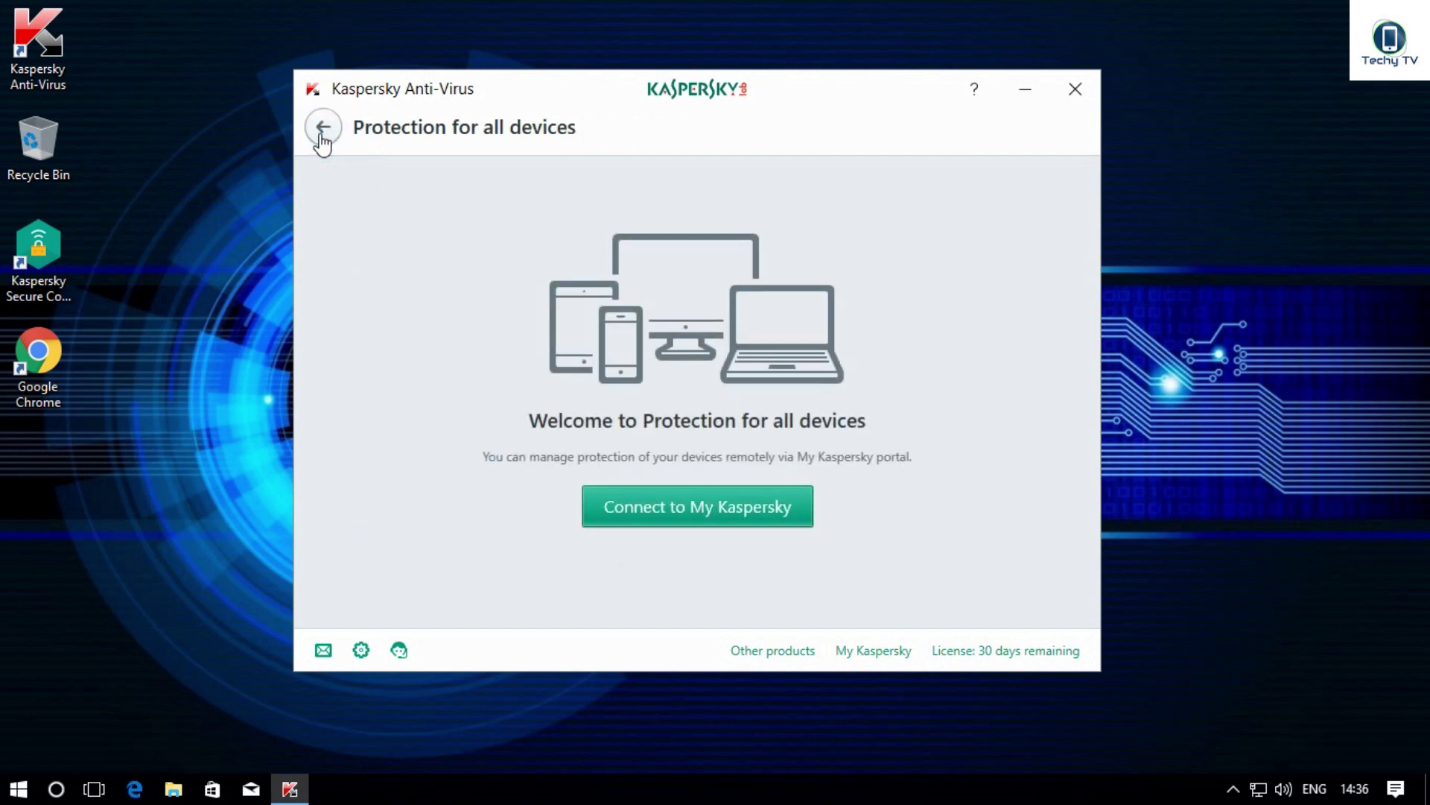
left_click(322, 130)
Step: Review the Cloud Protection statistics from More Tools, then go back home
left_click(666, 596)
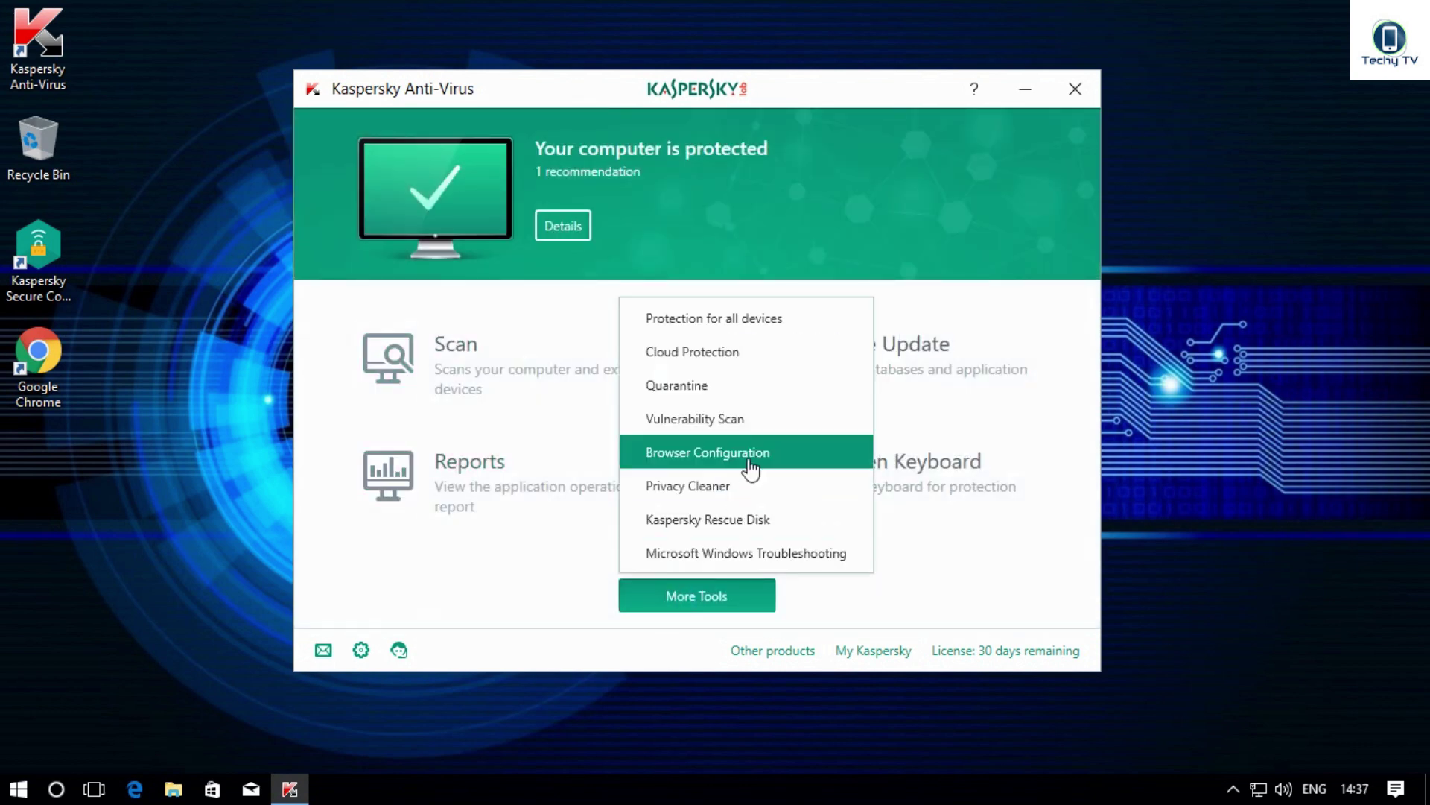
left_click(761, 361)
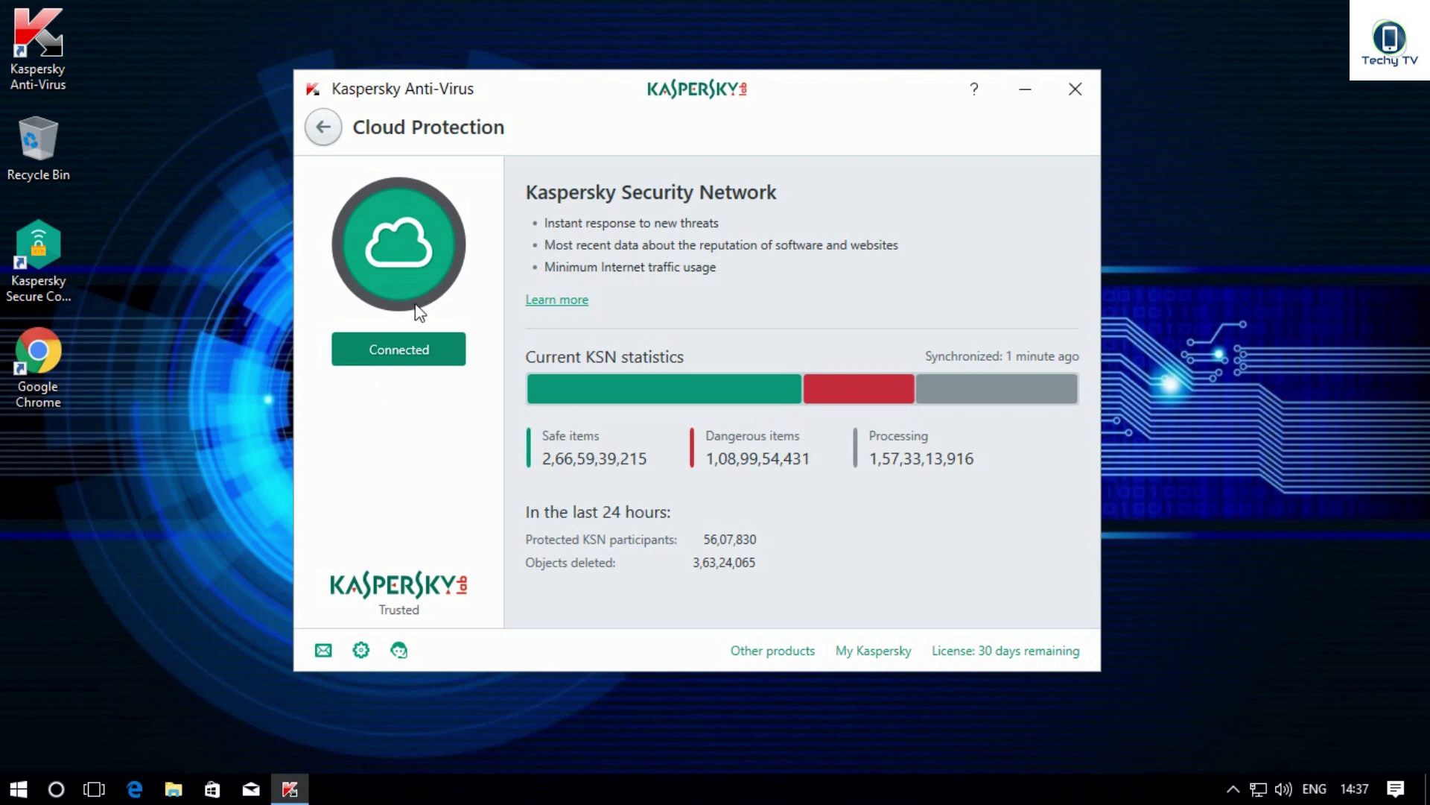
left_click(324, 131)
Step: Check the empty Quarantine from More Tools, then return to the home screen
left_click(713, 601)
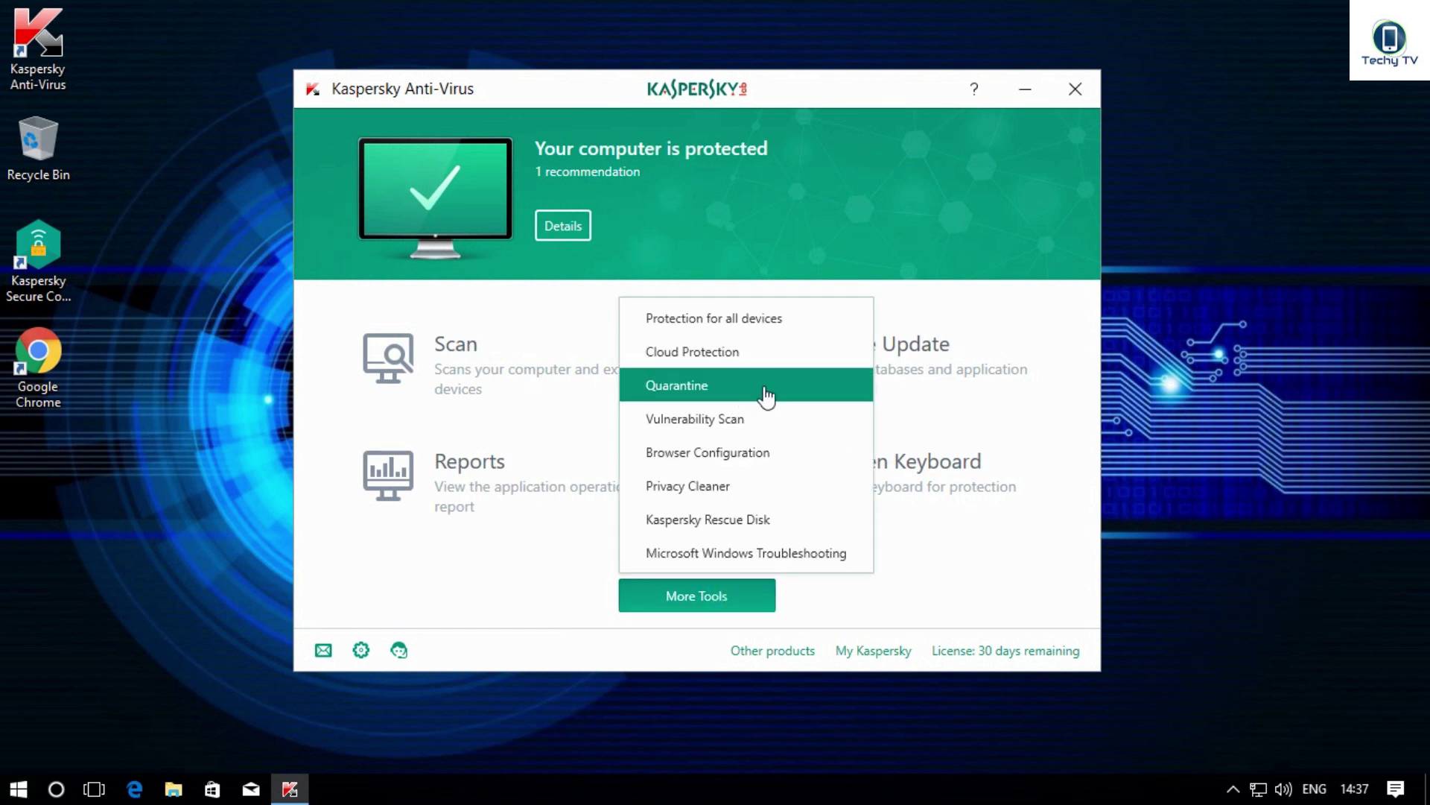
left_click(821, 393)
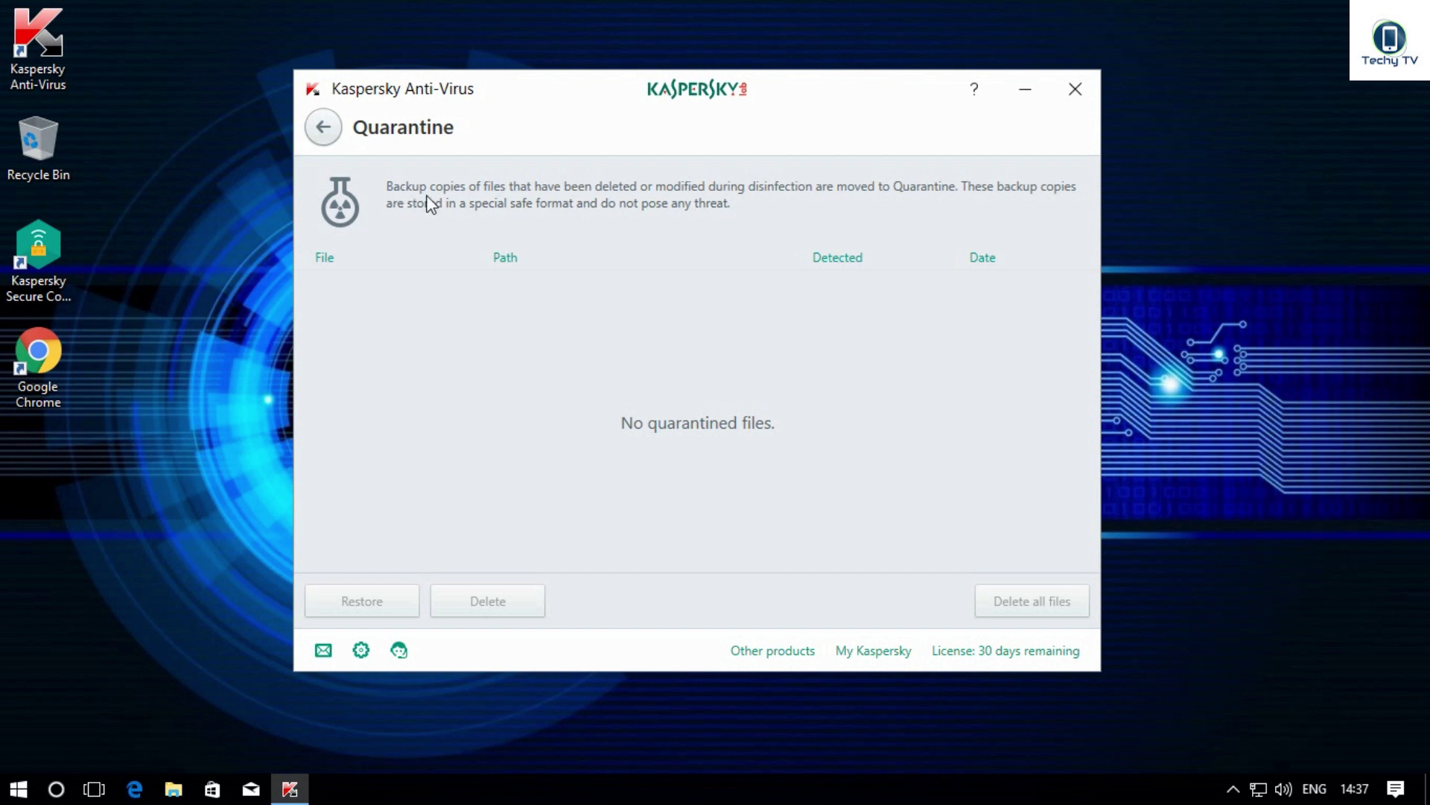
left_click(333, 133)
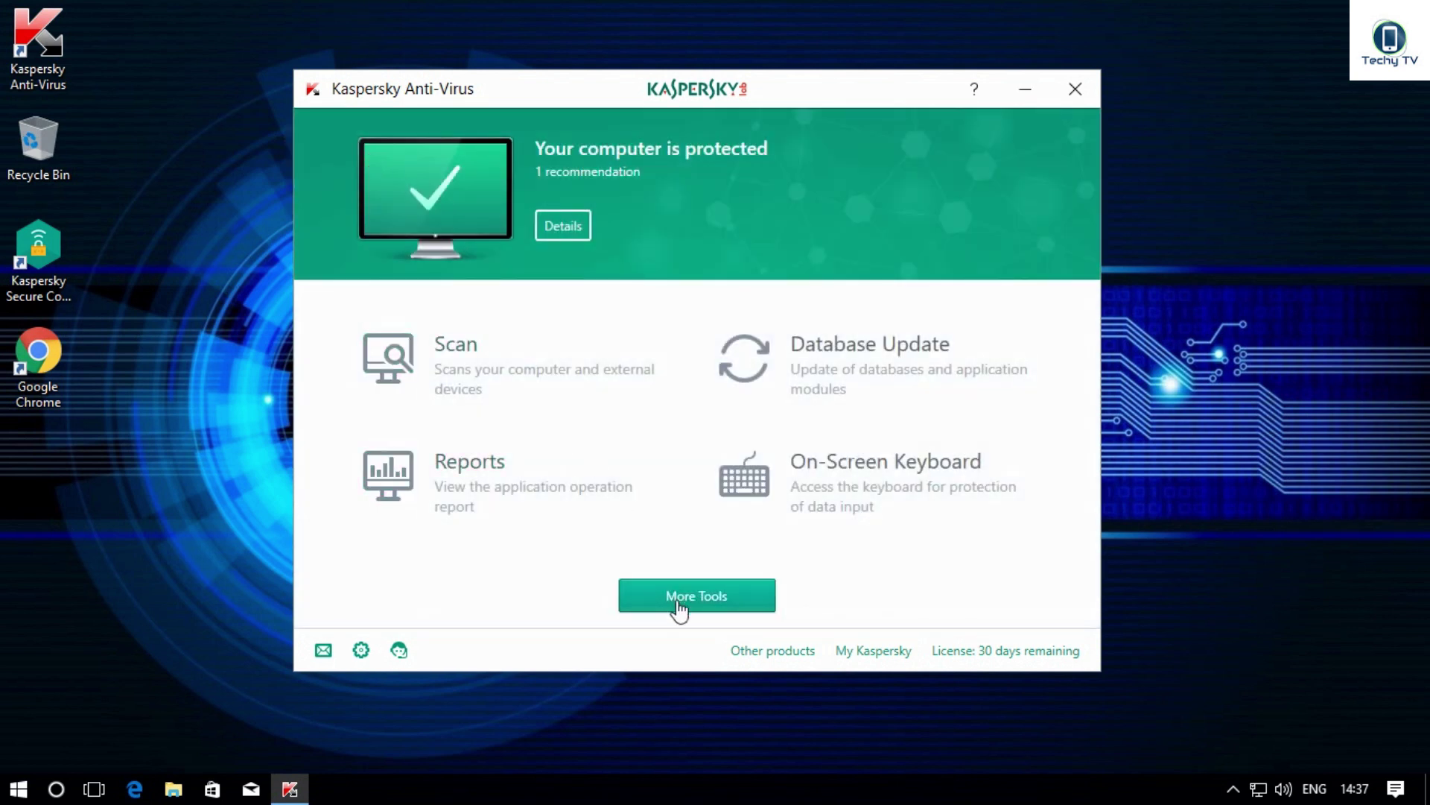
Step: Start a Vulnerability Scan from More Tools, reaching 51% with 9 operating-system vulnerabilities found
left_click(677, 608)
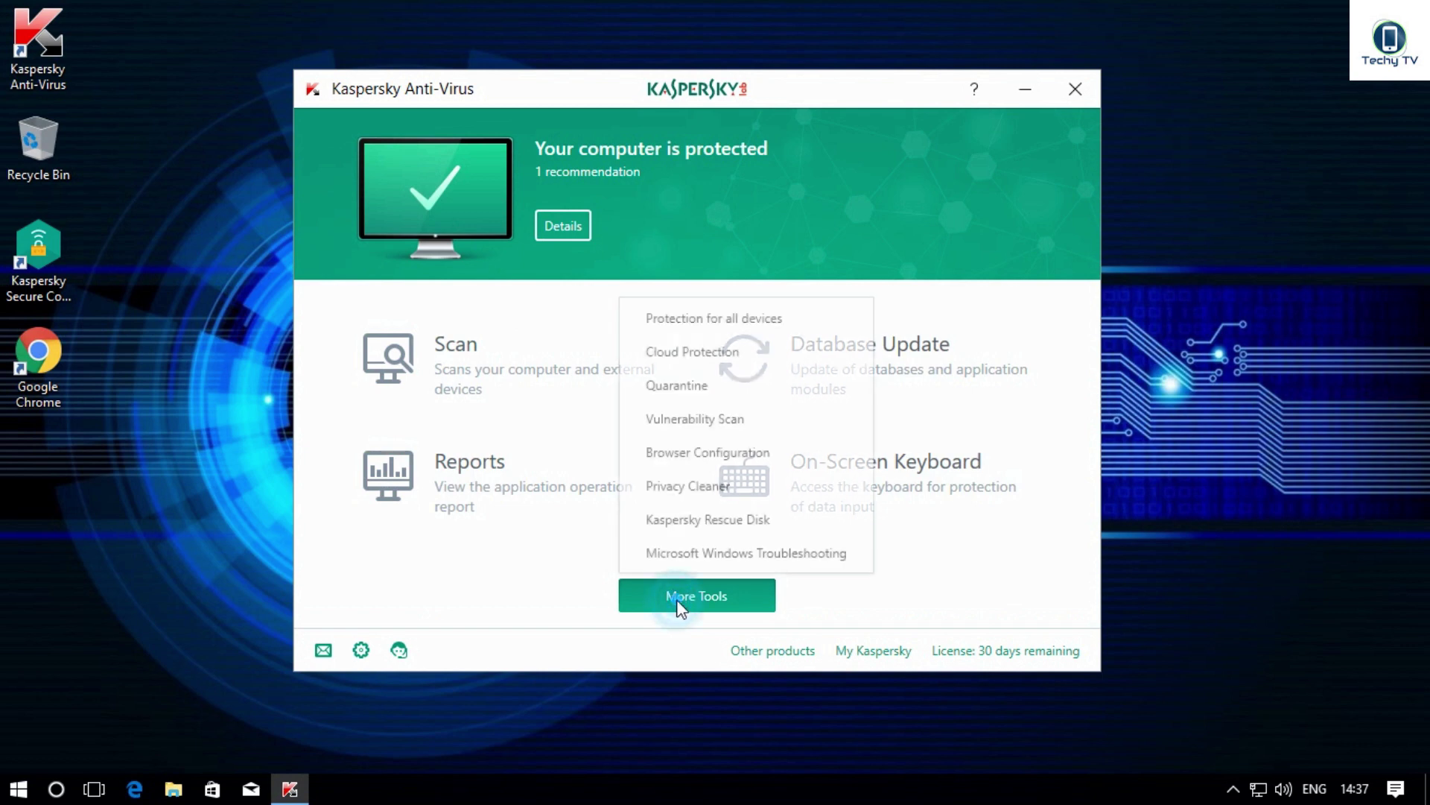
left_click(772, 422)
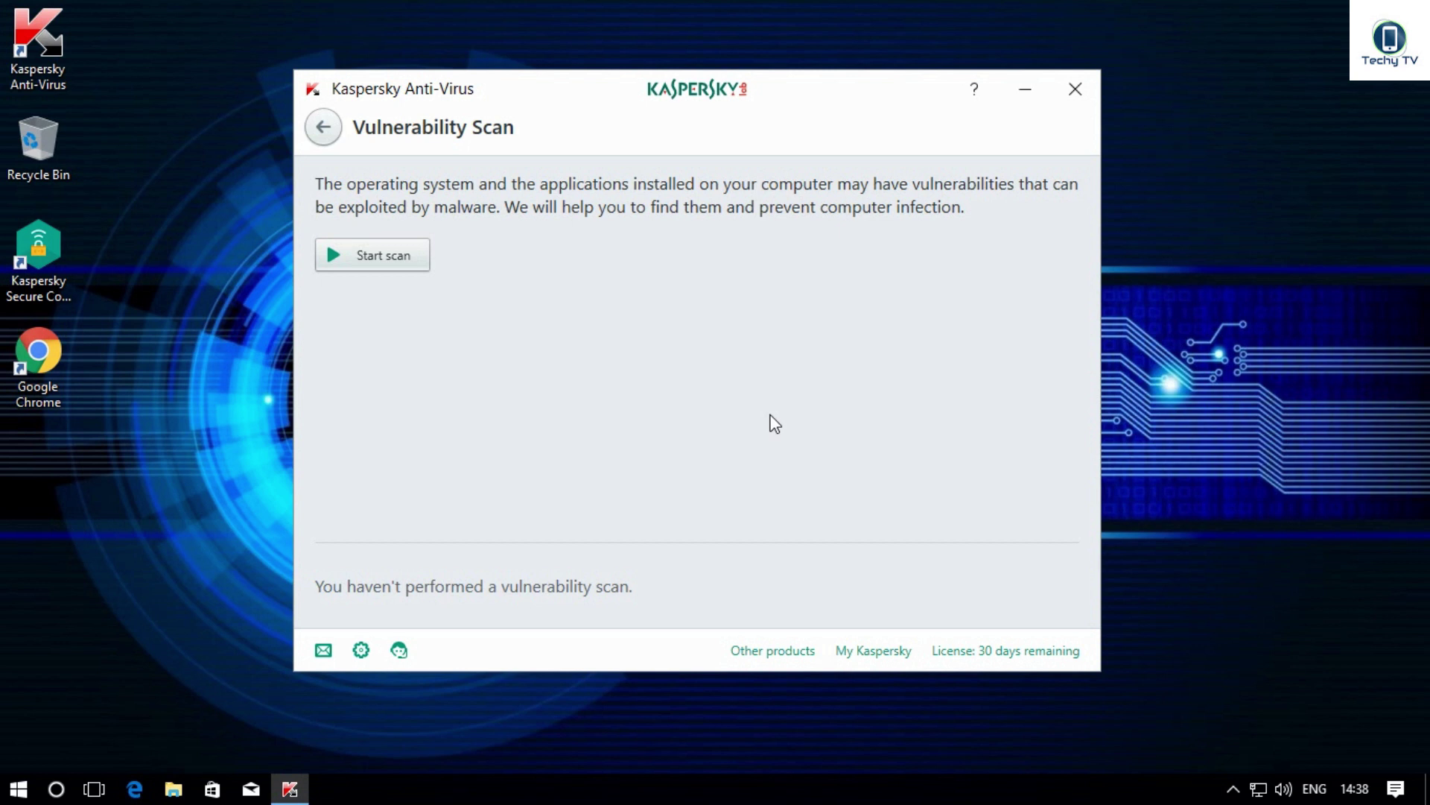
left_click(397, 267)
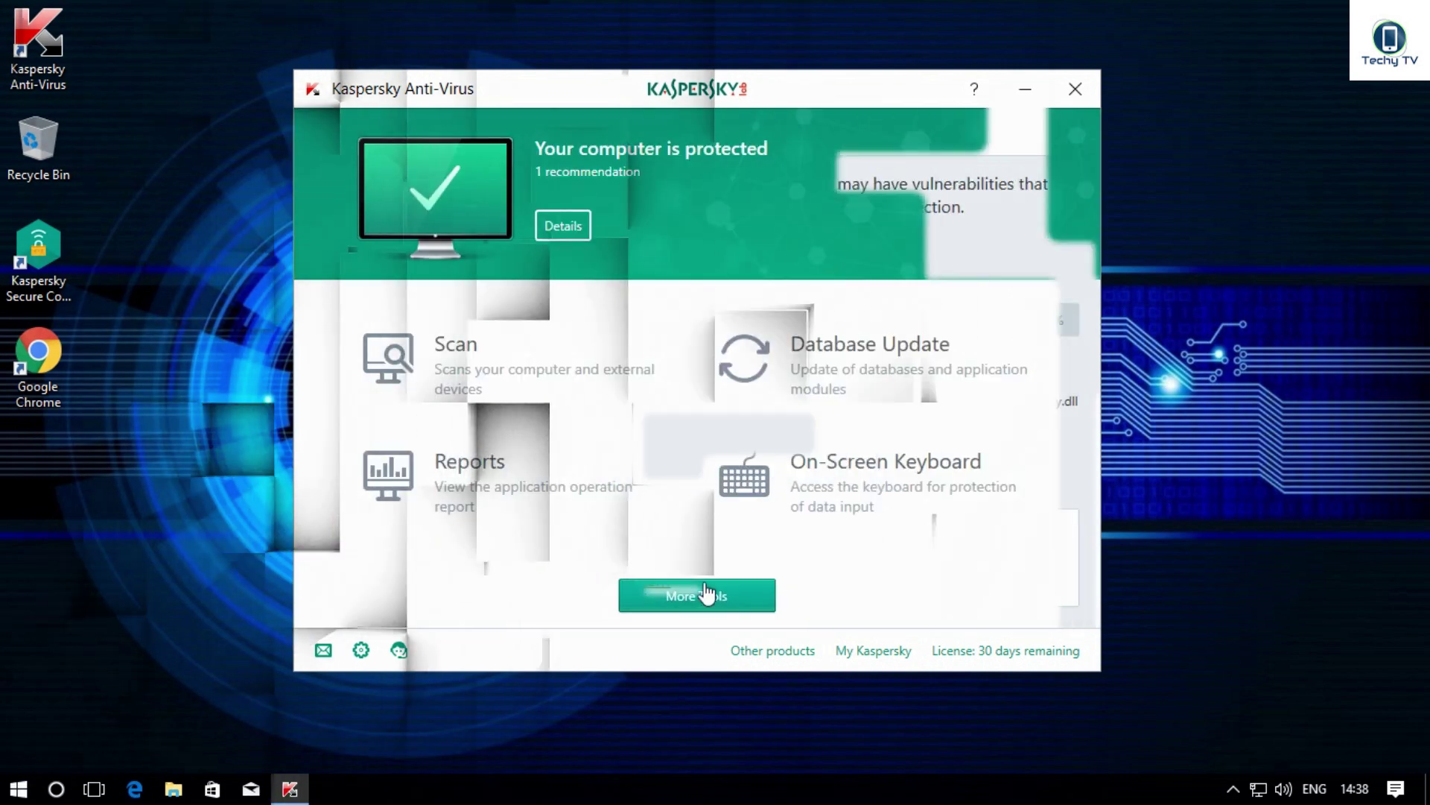
Step: Use Privacy Cleaner from More Tools to find and clean user activity traces, then finish
left_click(704, 590)
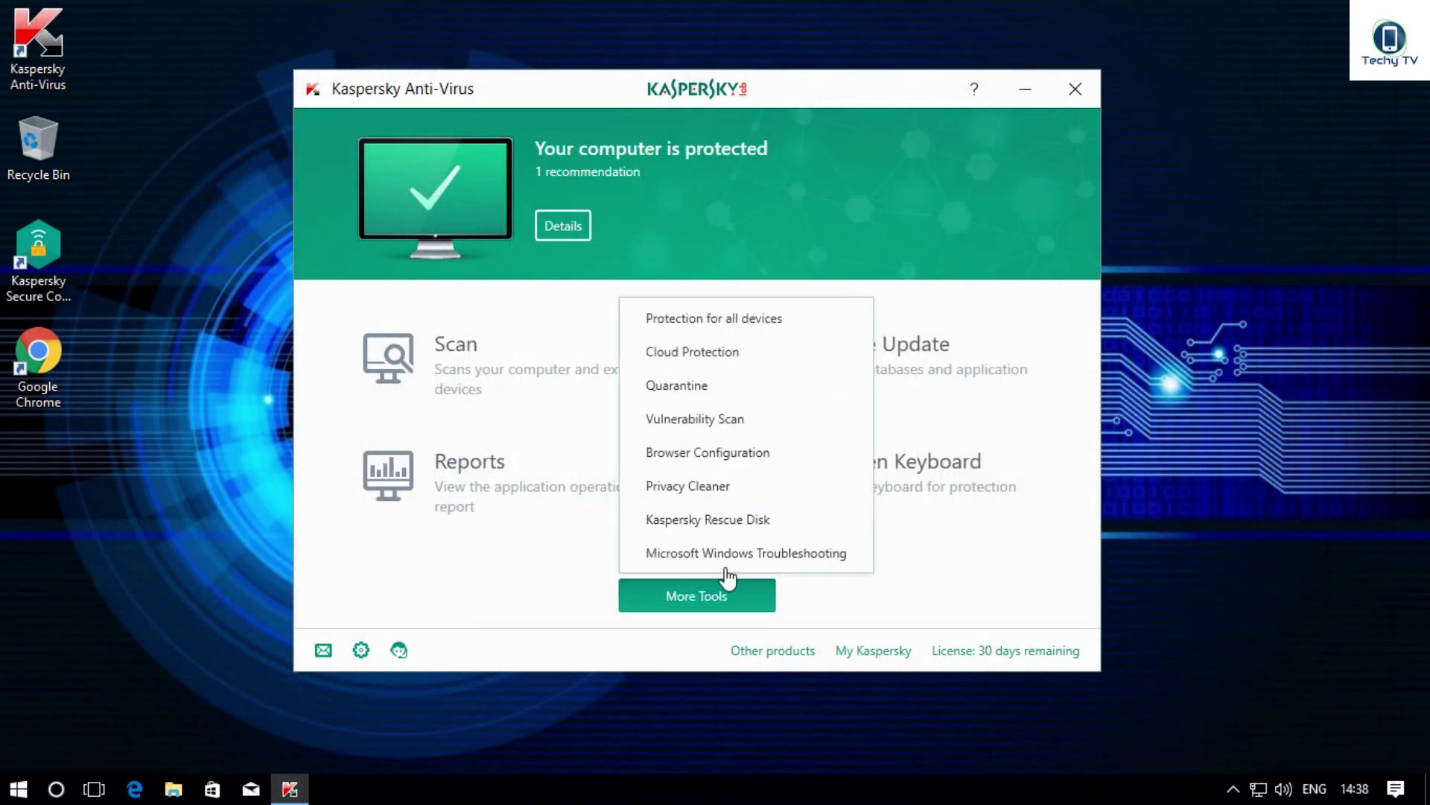
left_click(792, 454)
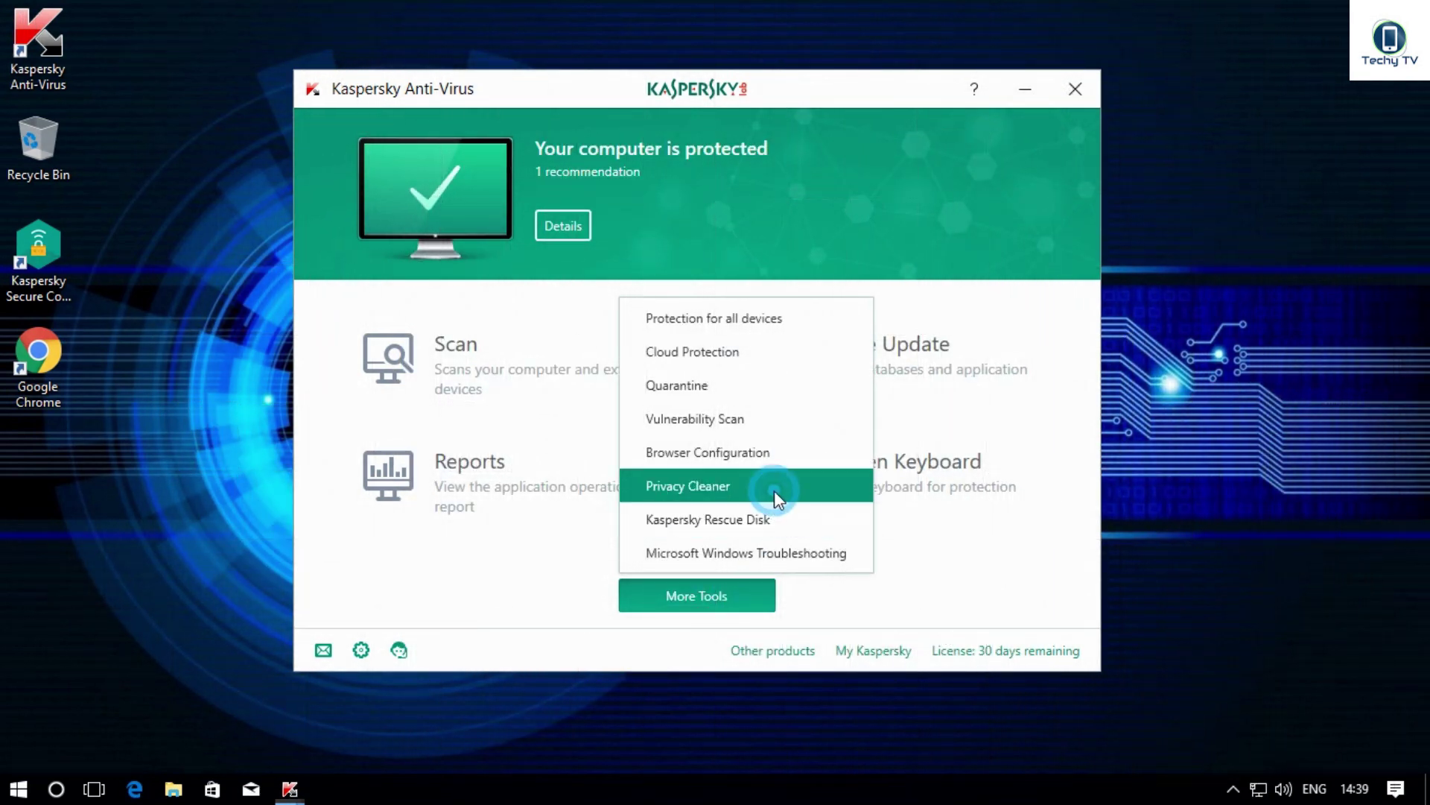
left_click(775, 495)
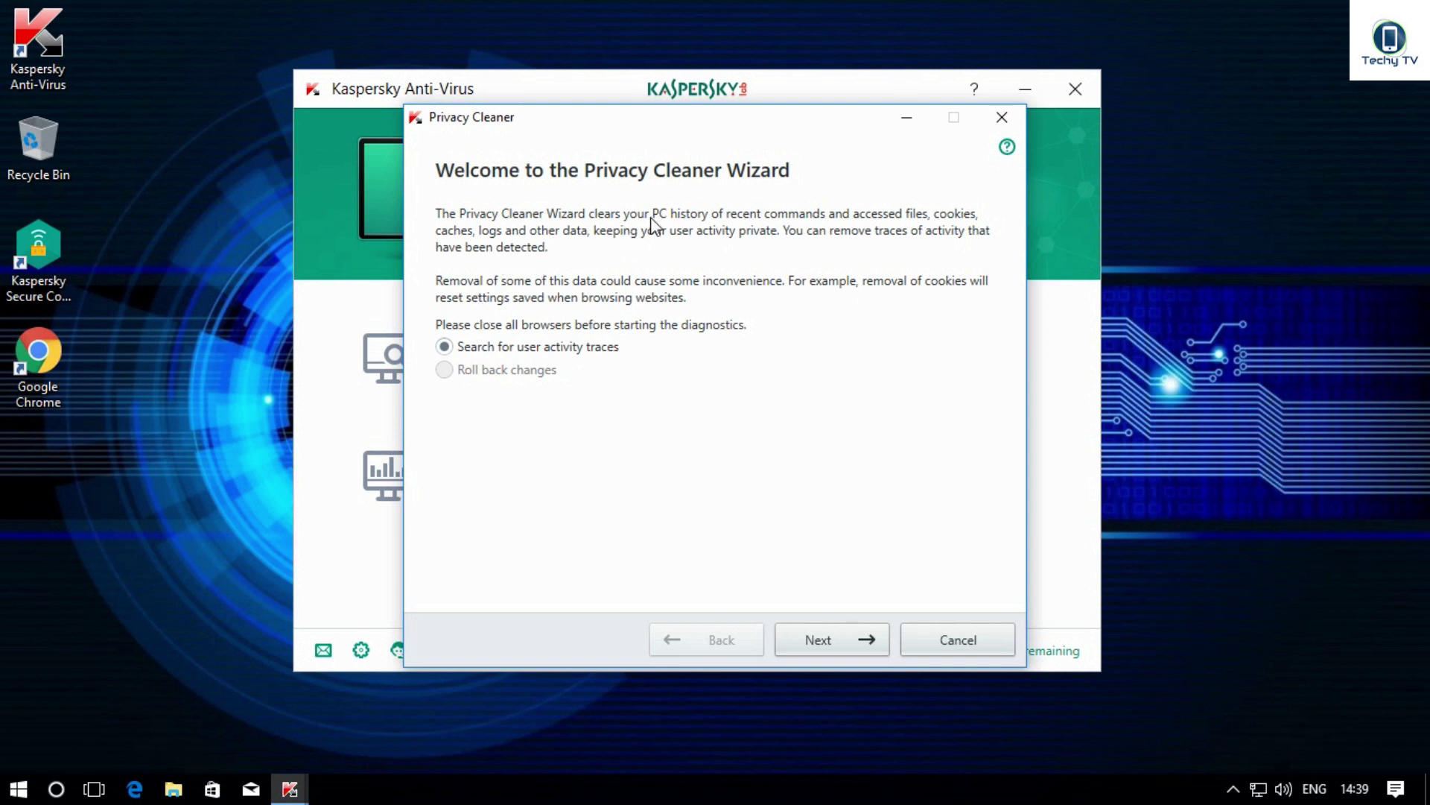
left_click(849, 629)
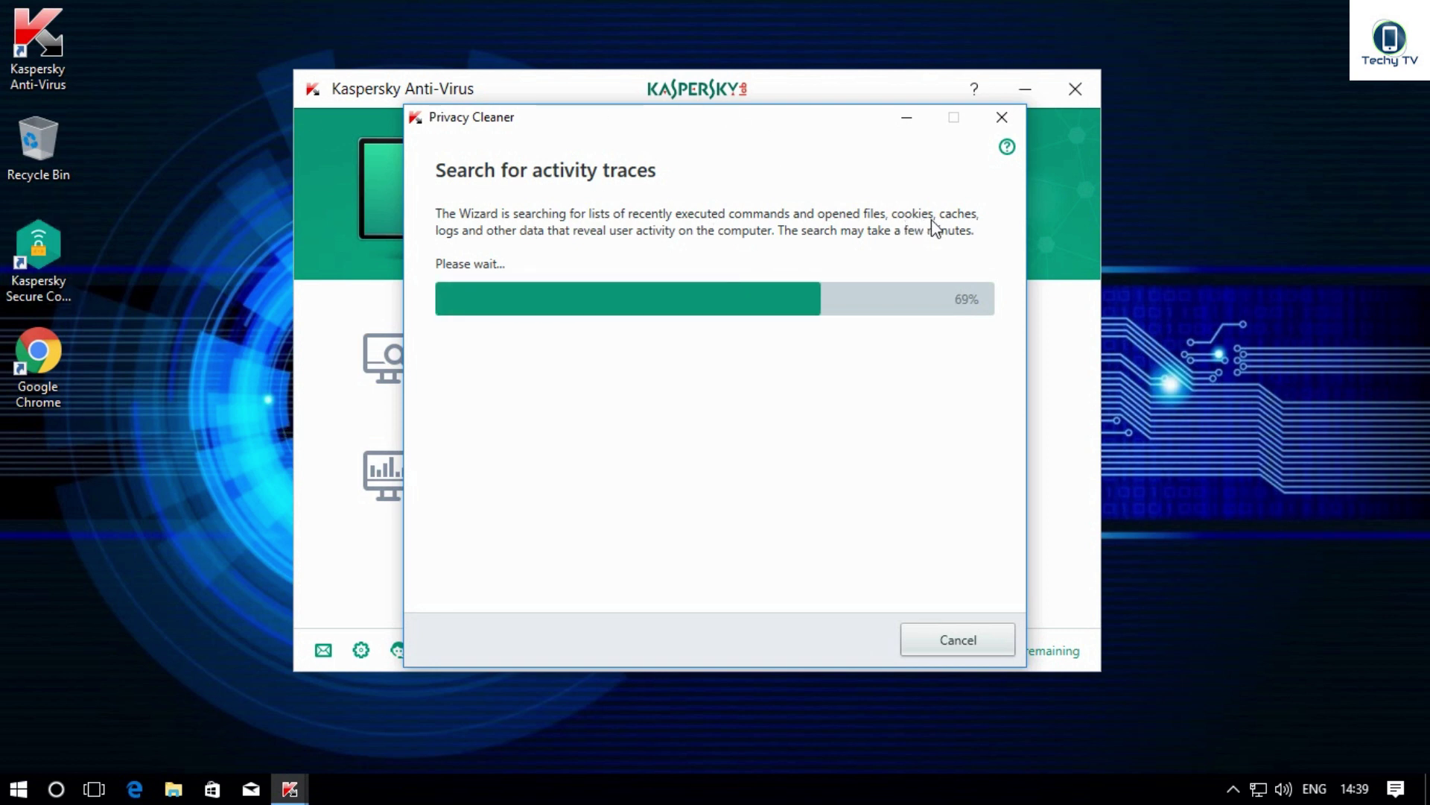
scroll(663, 463, "down", 5)
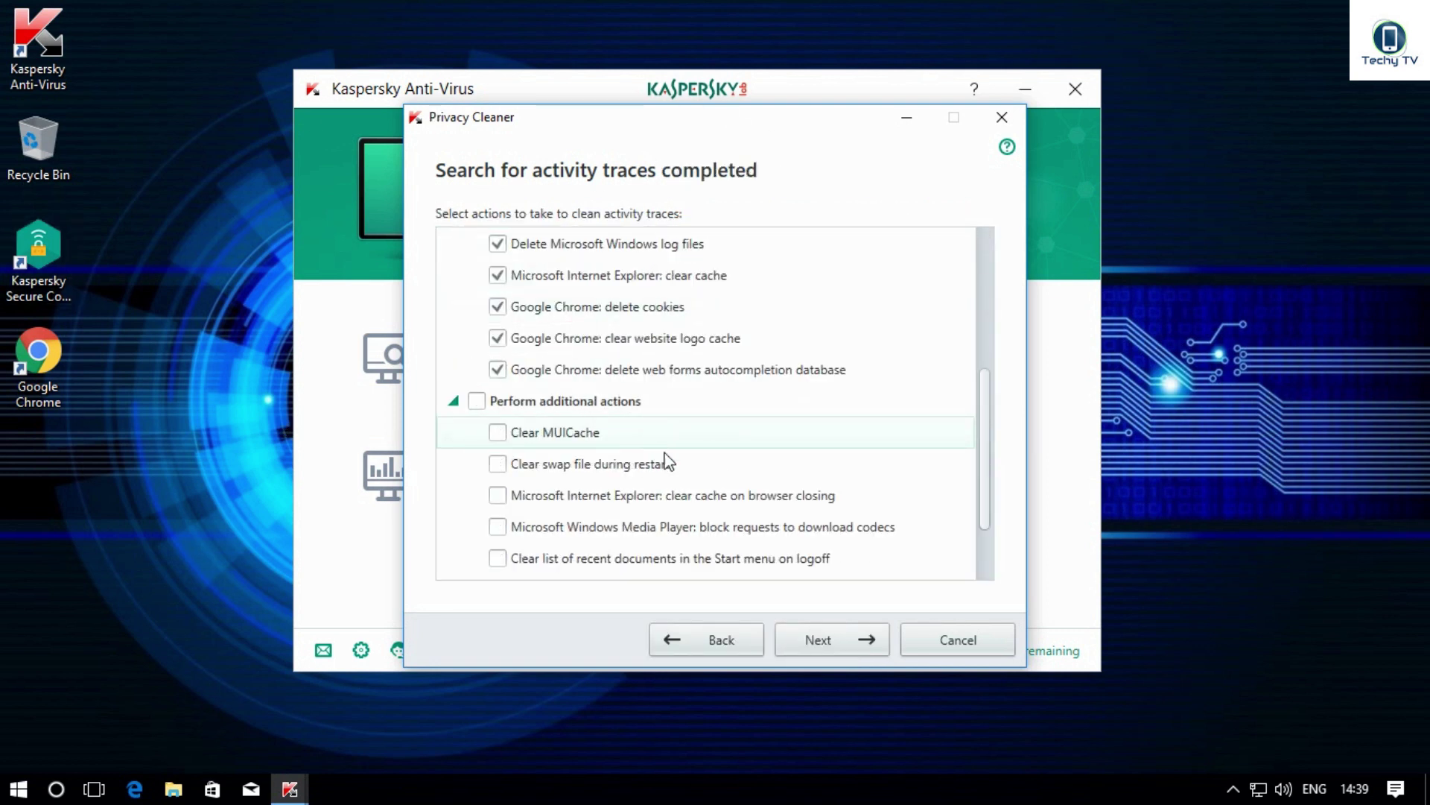
scroll(722, 506, "up", 10)
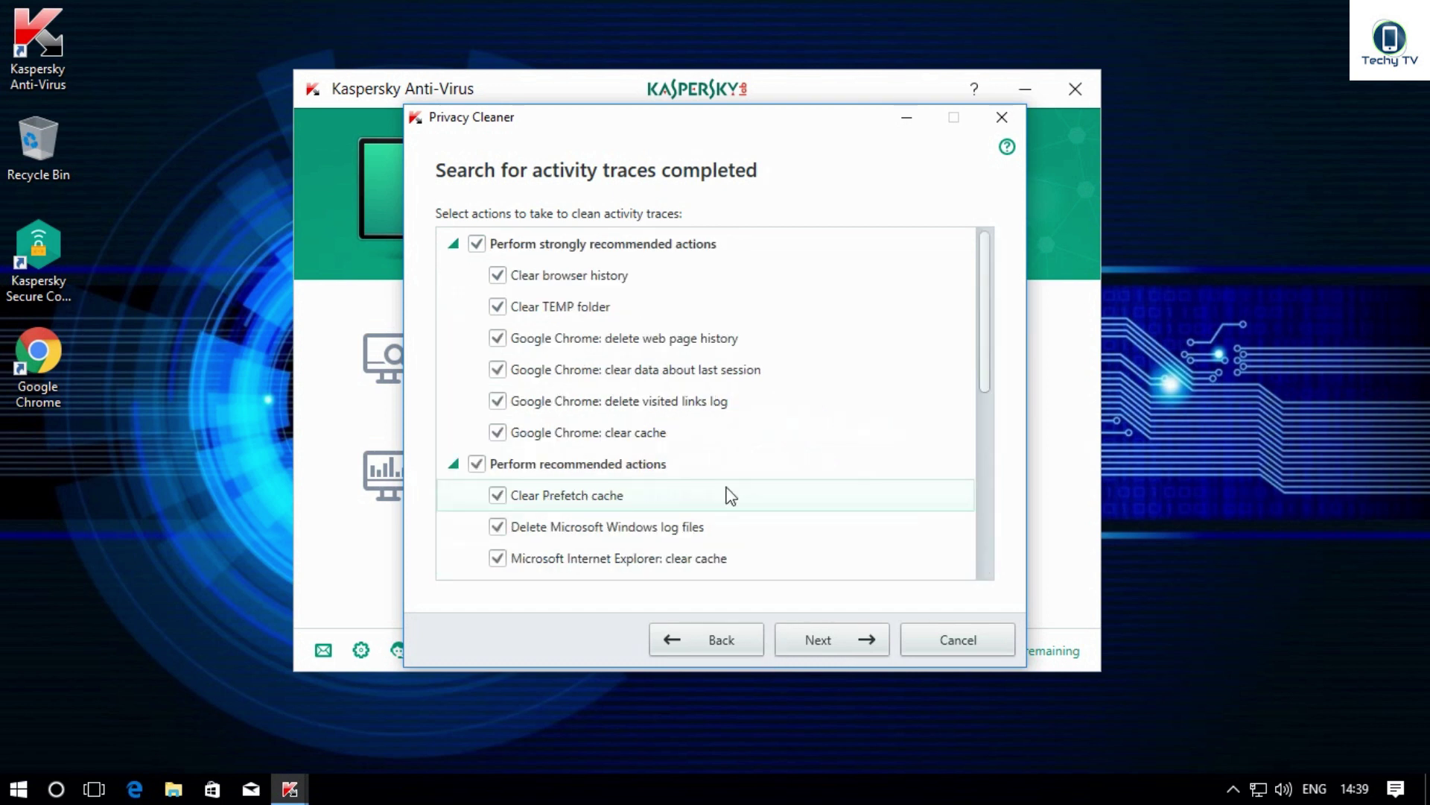
left_click(819, 653)
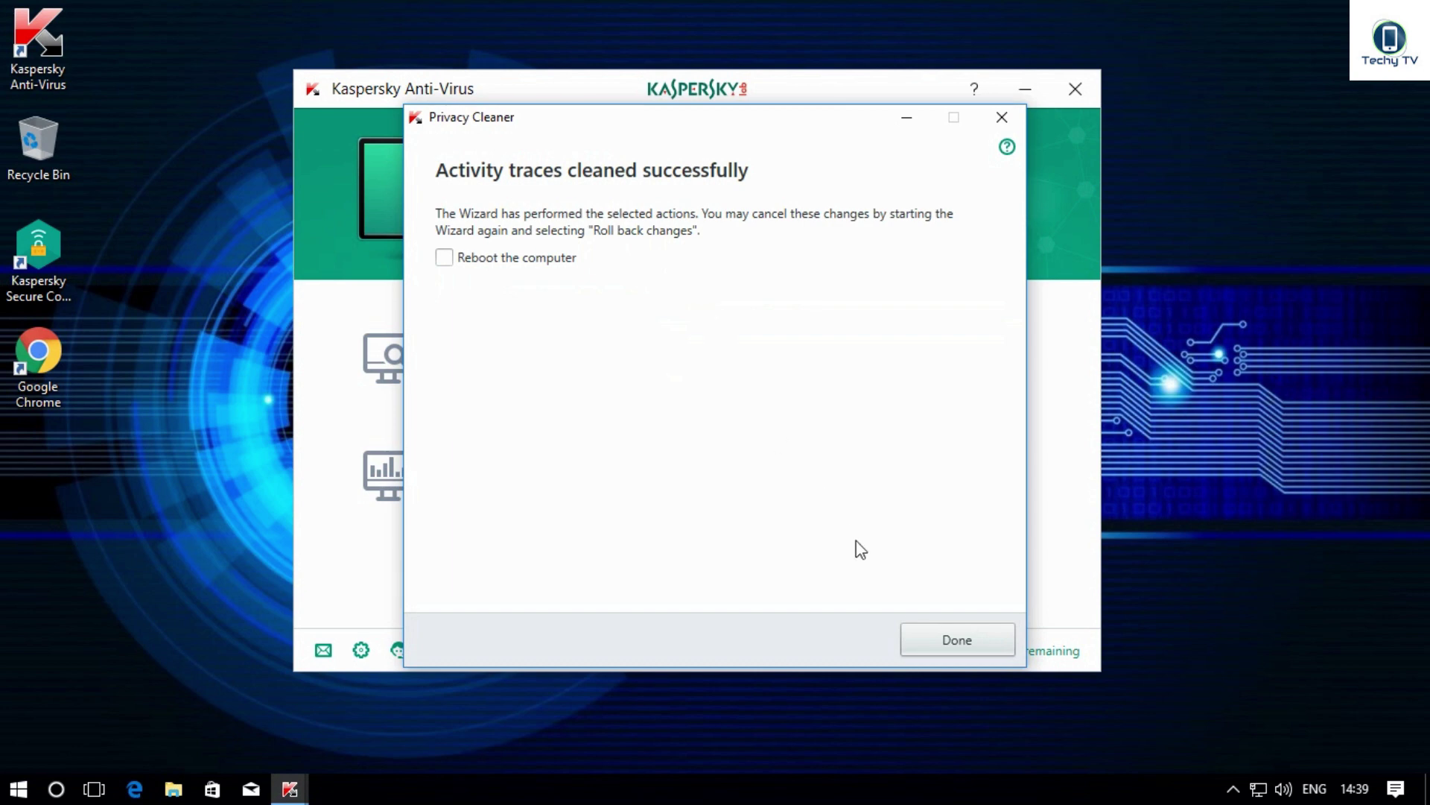
left_click(958, 645)
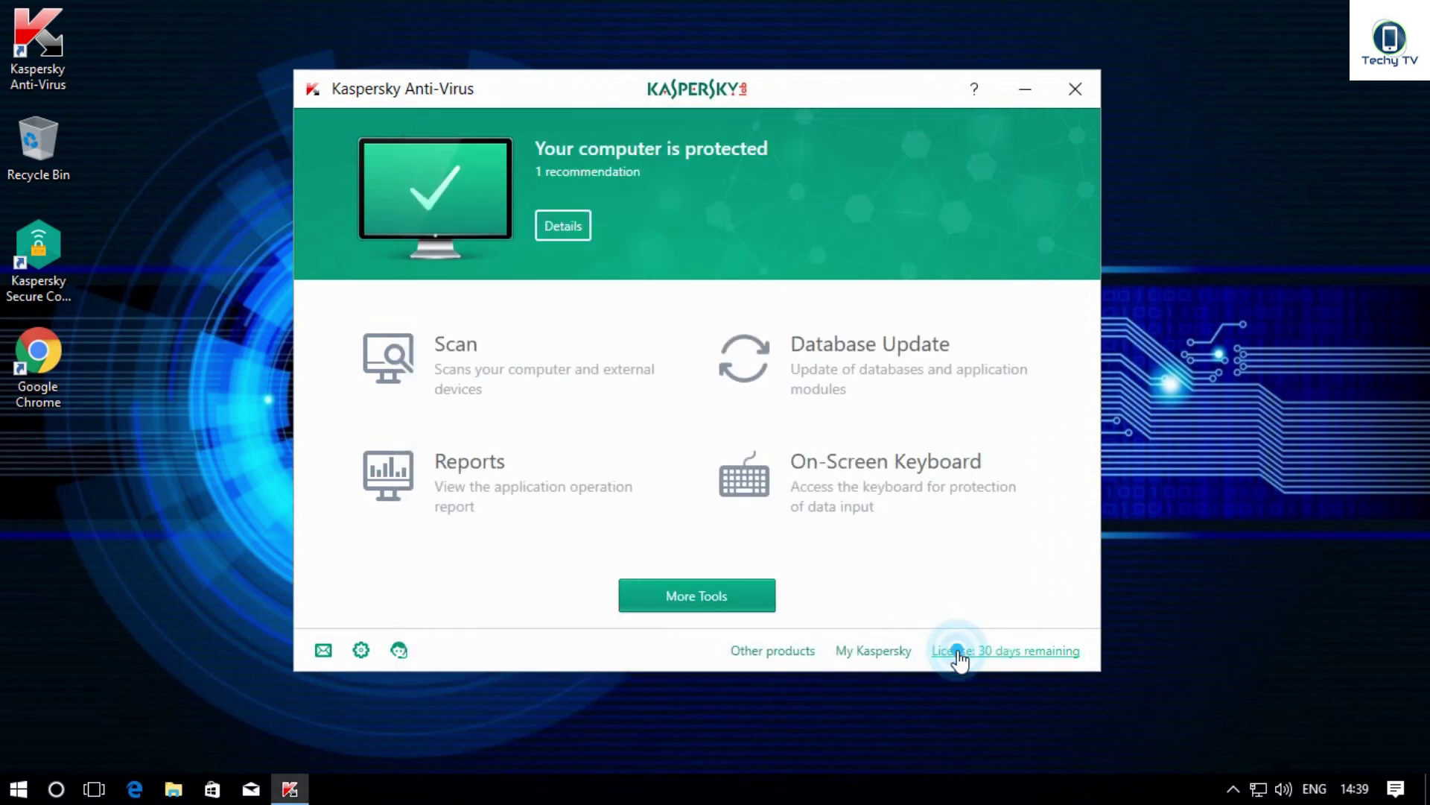
Step: Glance over the More Tools list and view the technical support information
left_click(734, 595)
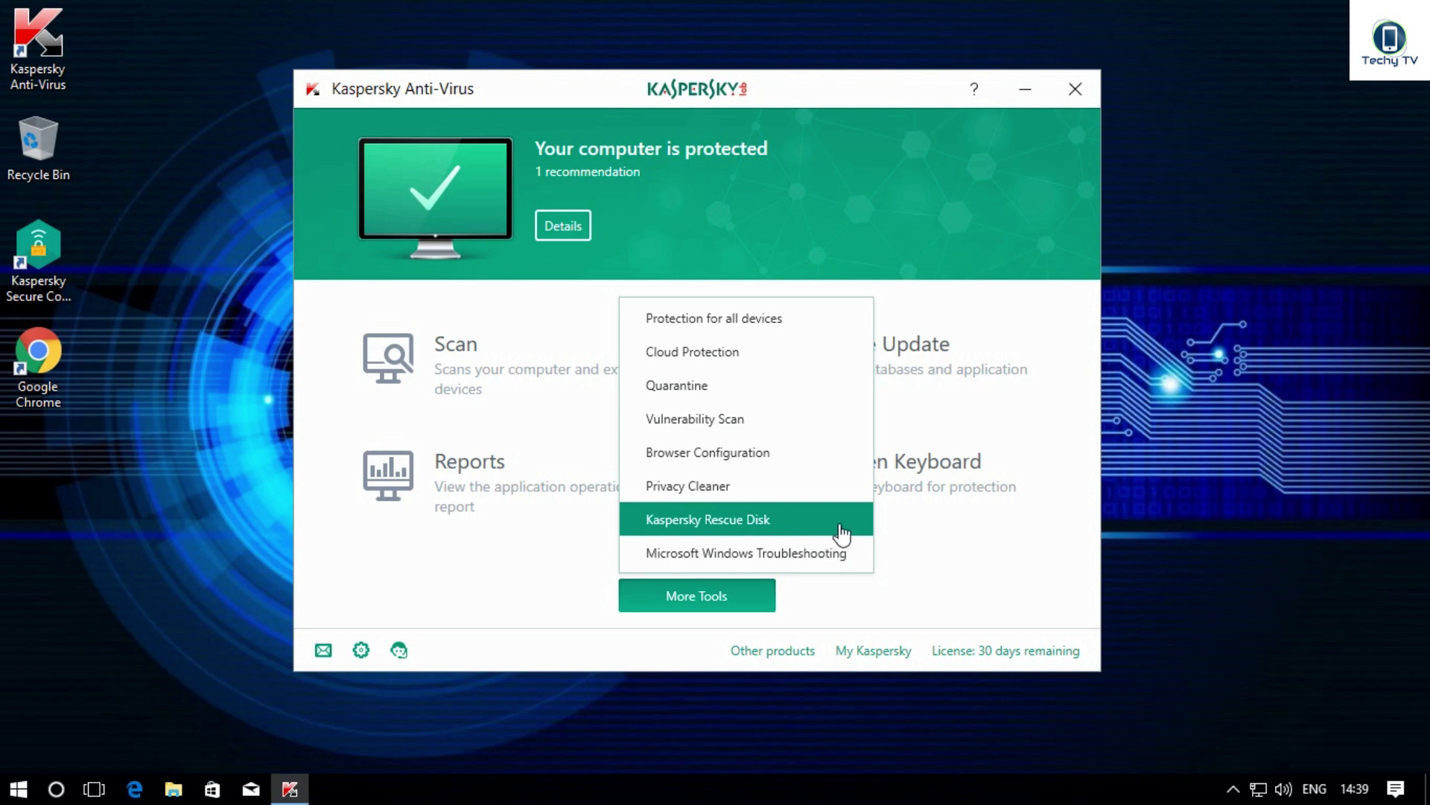
left_click(897, 535)
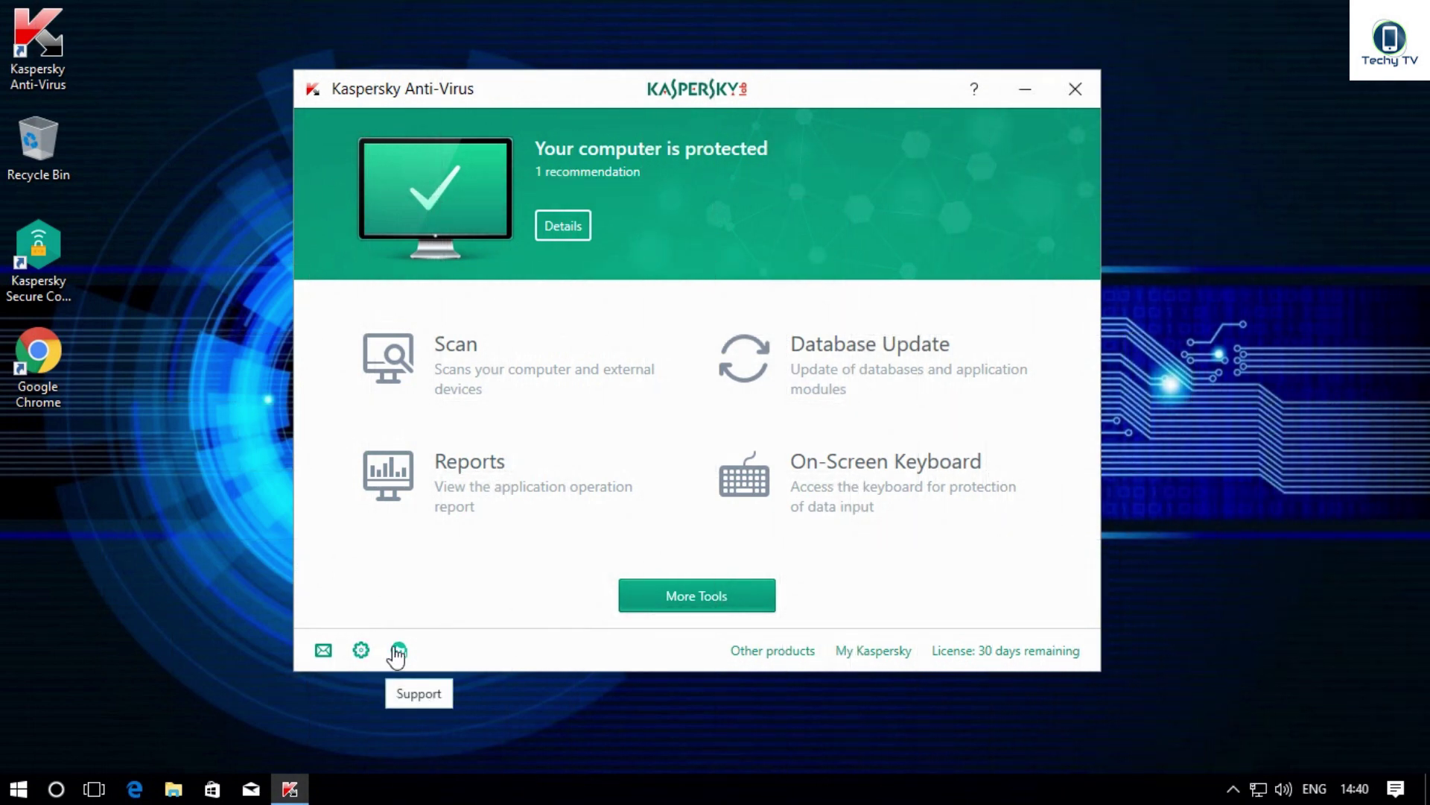
left_click(399, 651)
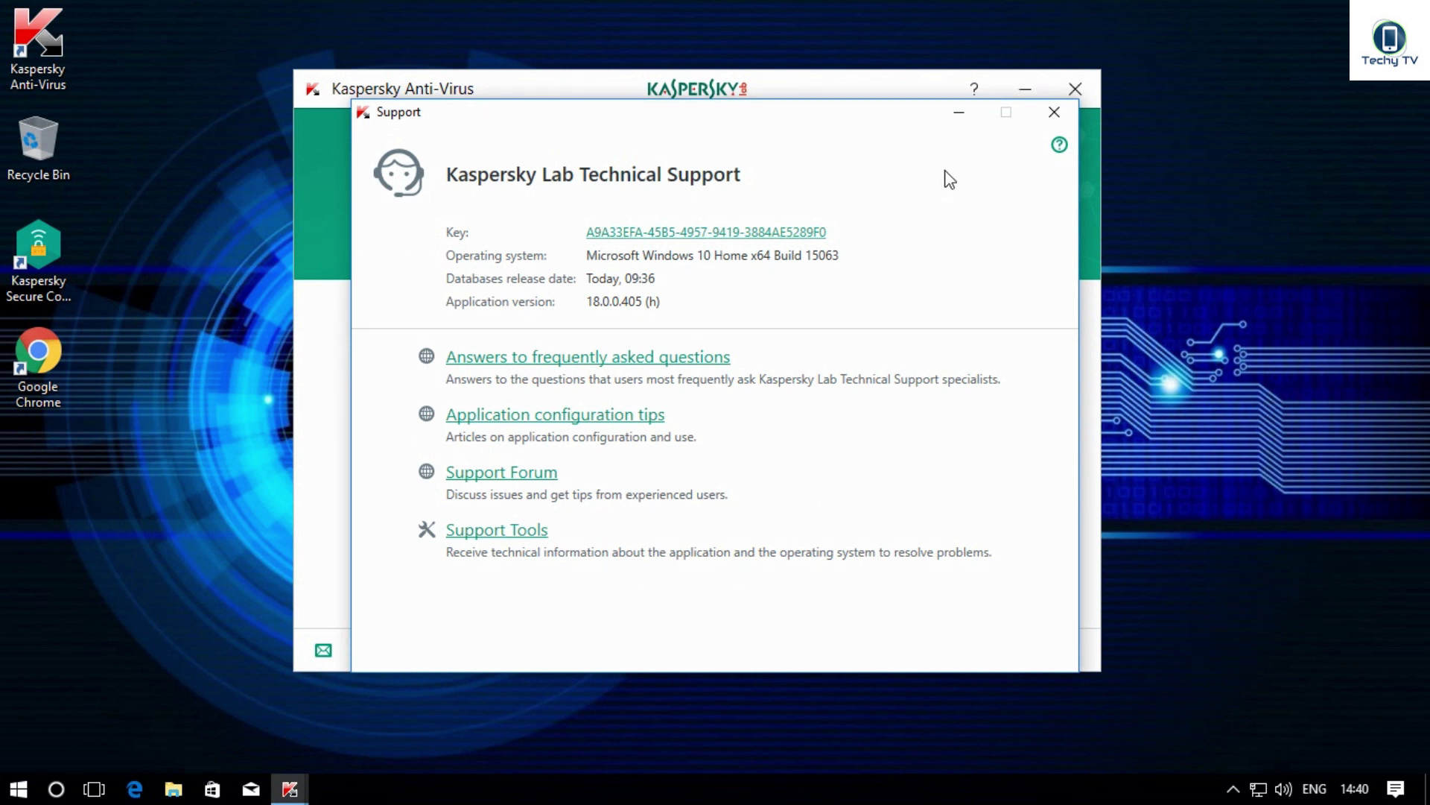
key("Escape")
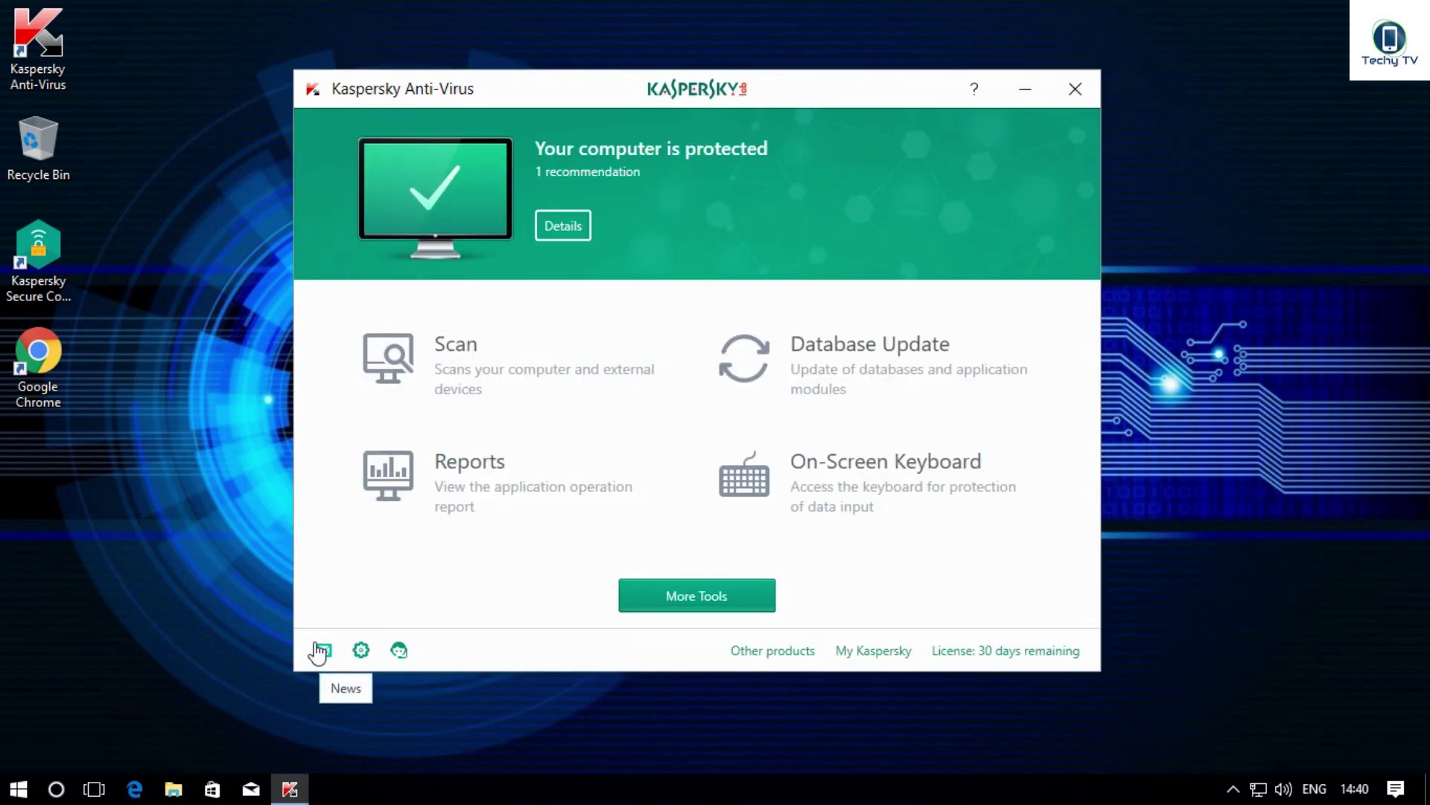
Step: Read the latest Kaspersky Lab news, then go to the application settings
left_click(320, 650)
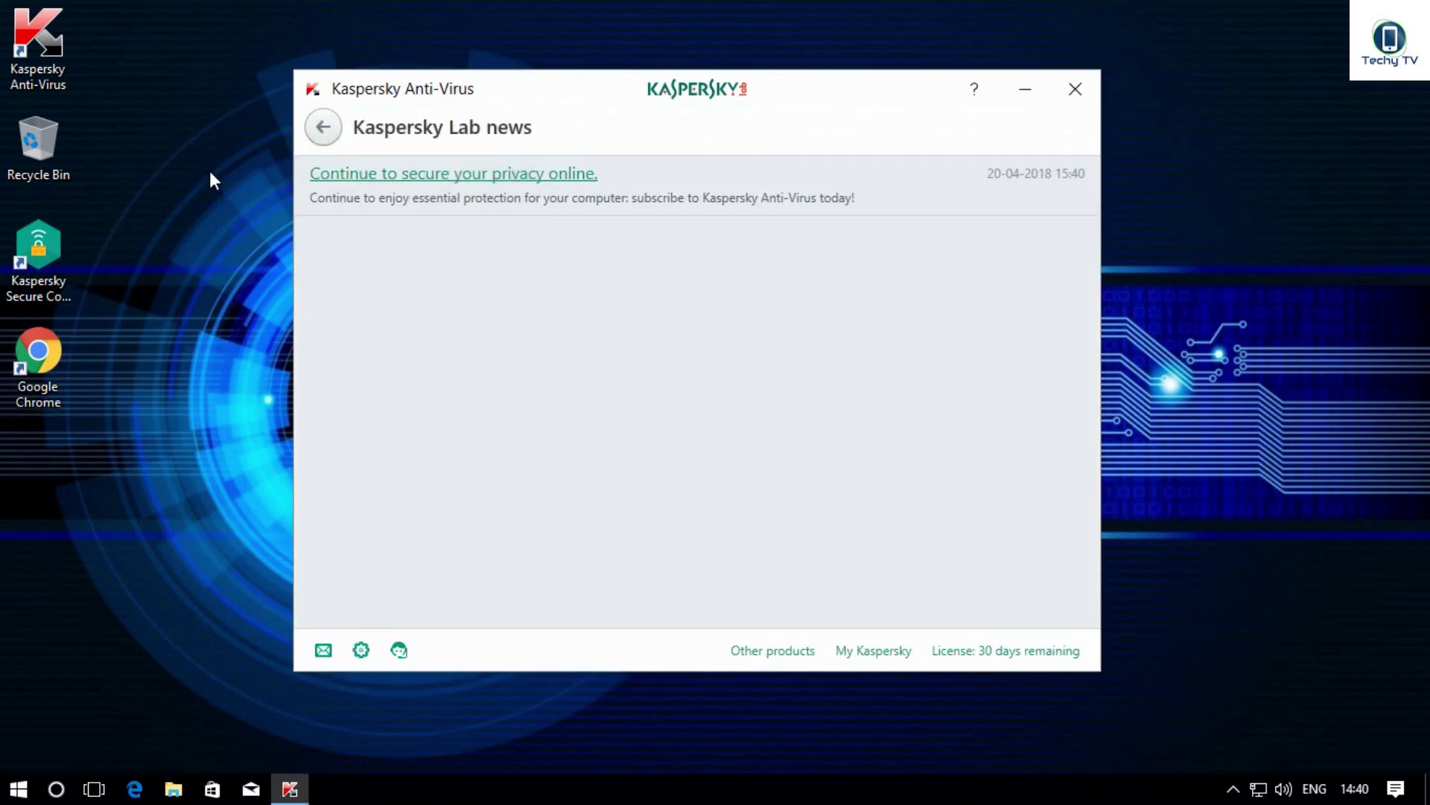
left_click(322, 139)
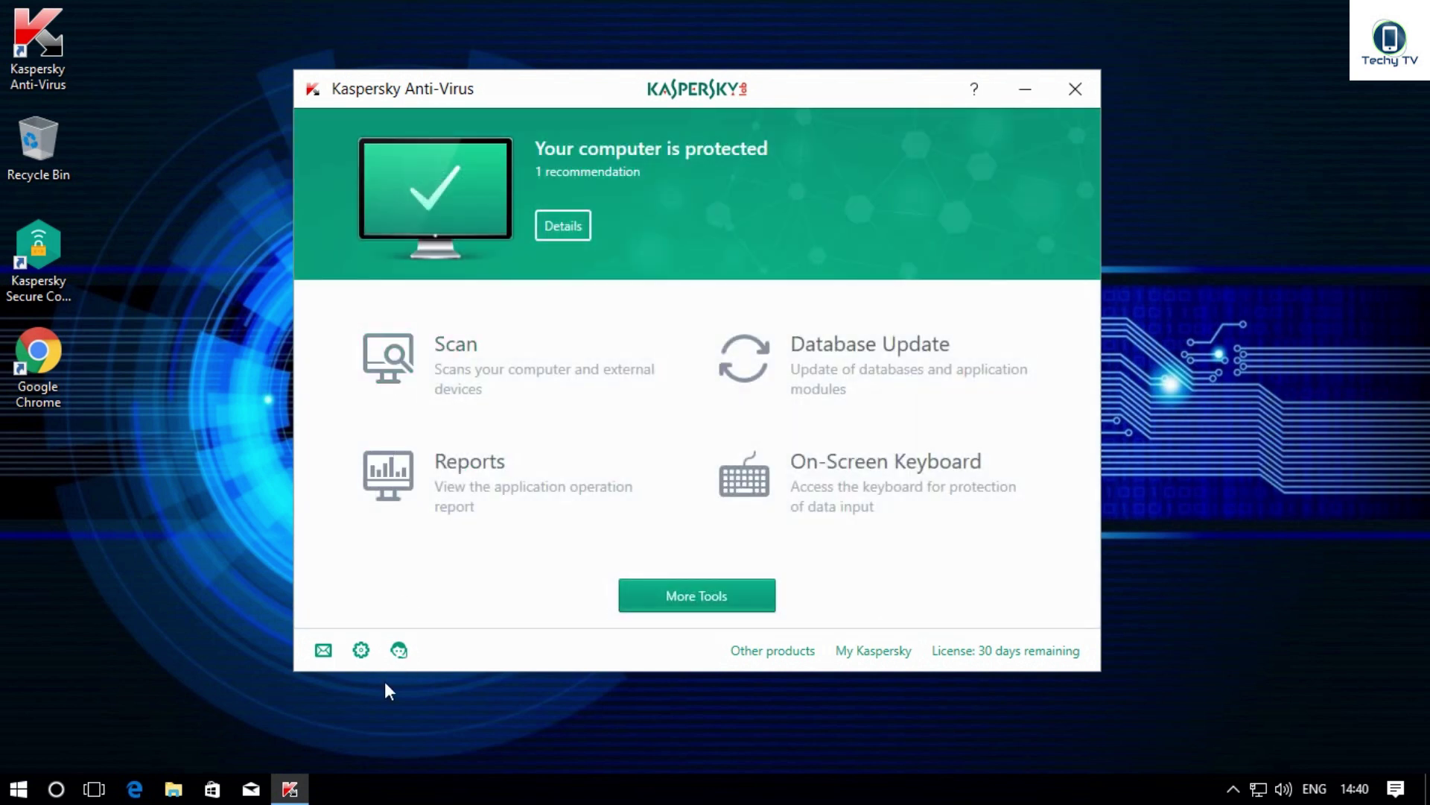
left_click(360, 650)
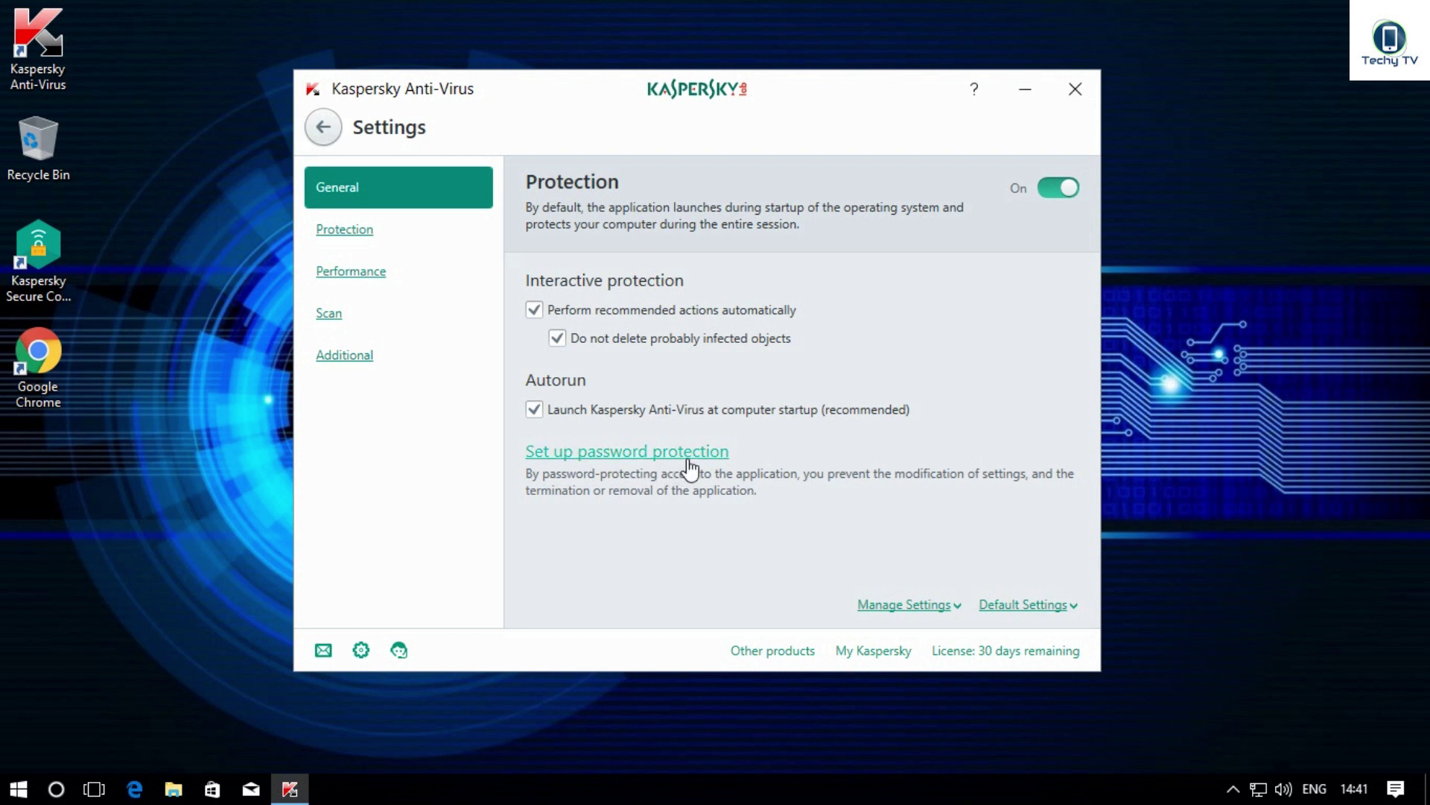
Step: Enter and confirm a new password for configuring application settings, and save the protection
left_click(649, 459)
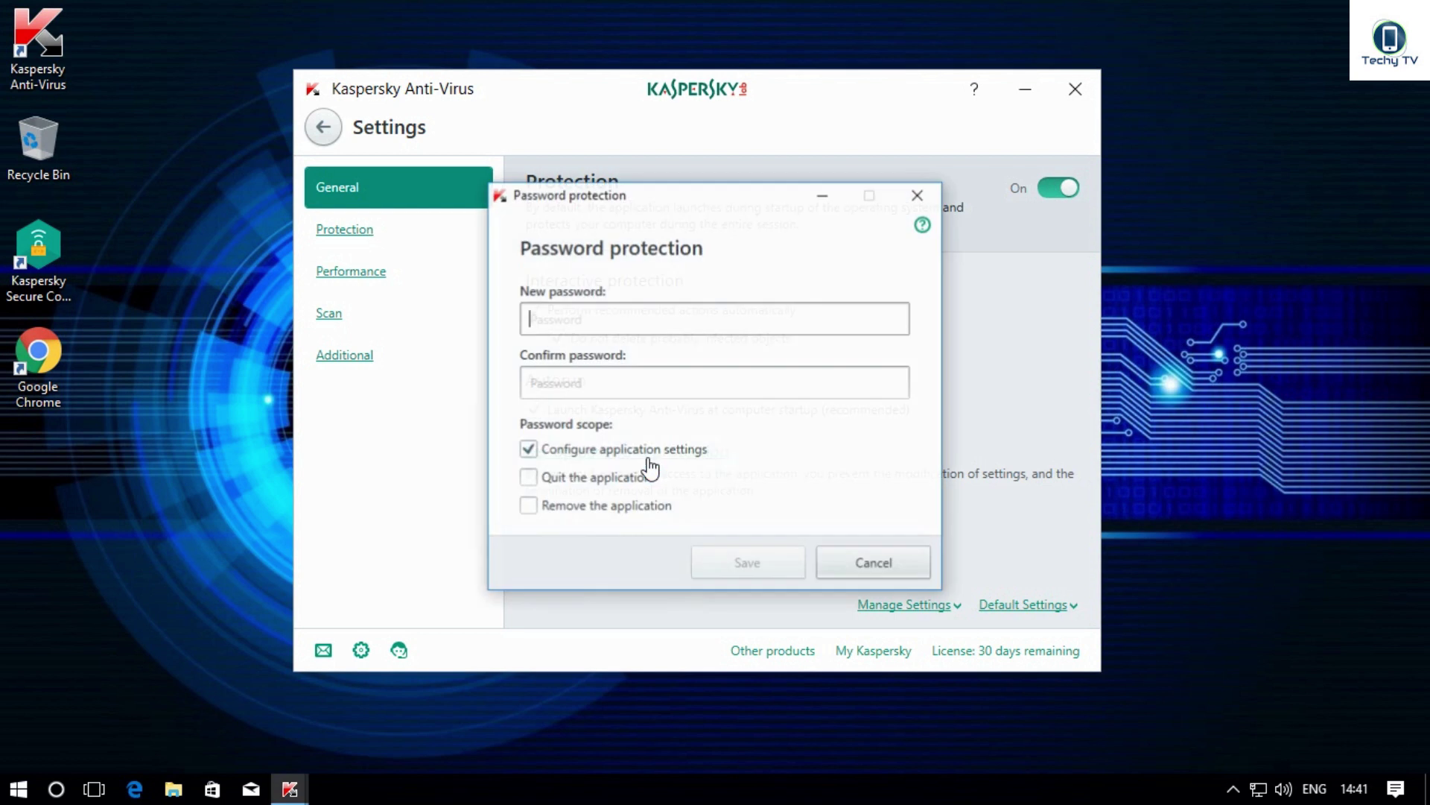
left_click(552, 318)
type("1234")
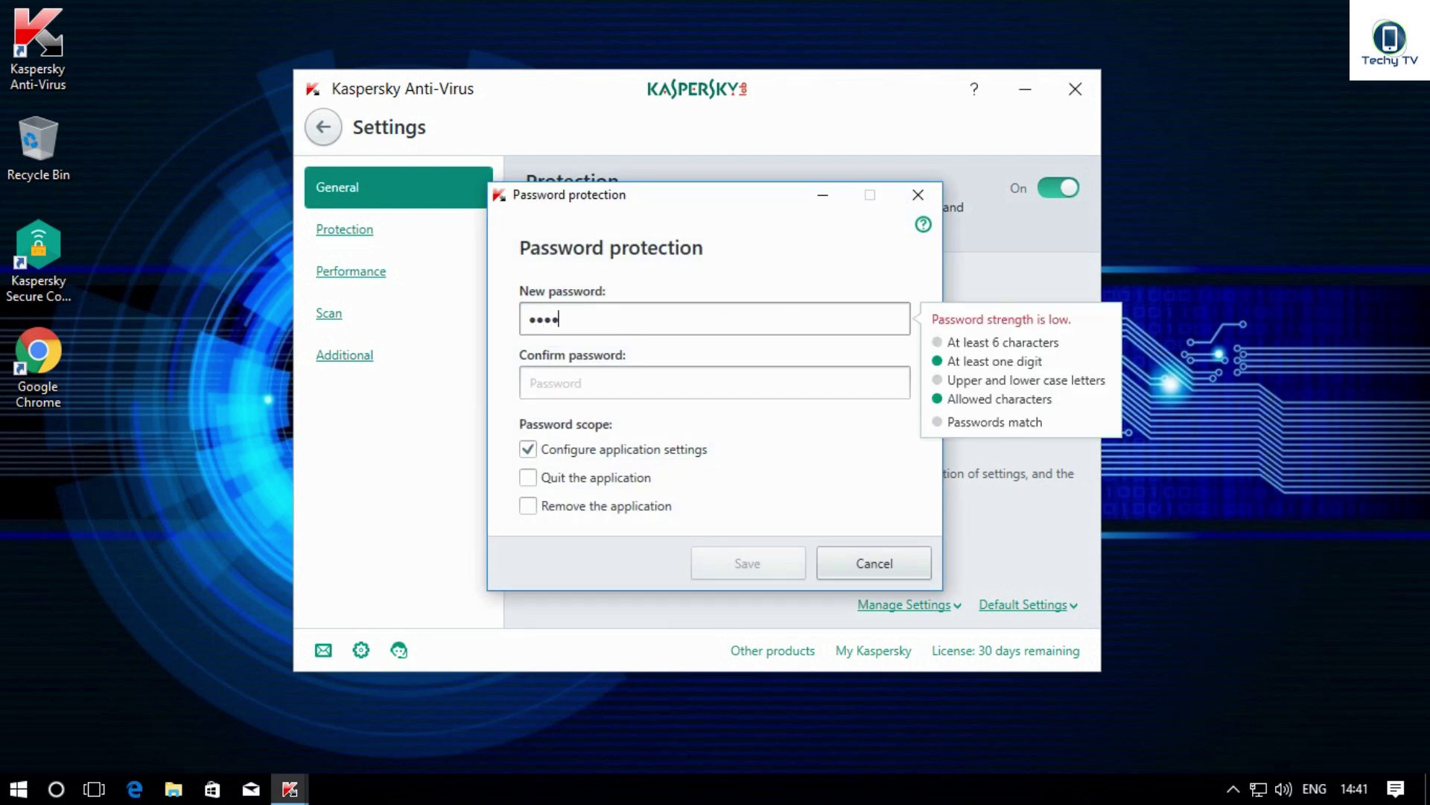
left_click(555, 372)
left_click(555, 381)
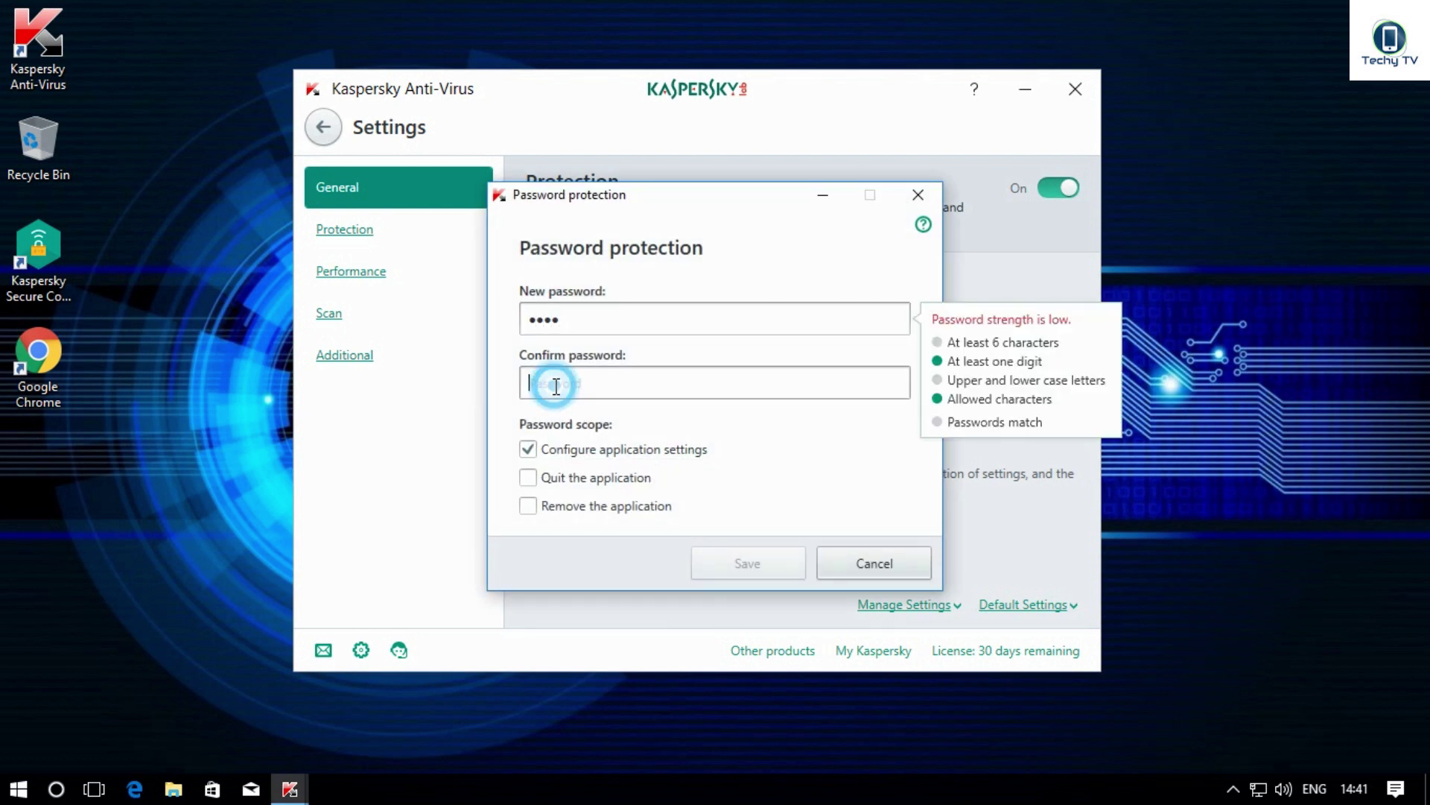
type("1234")
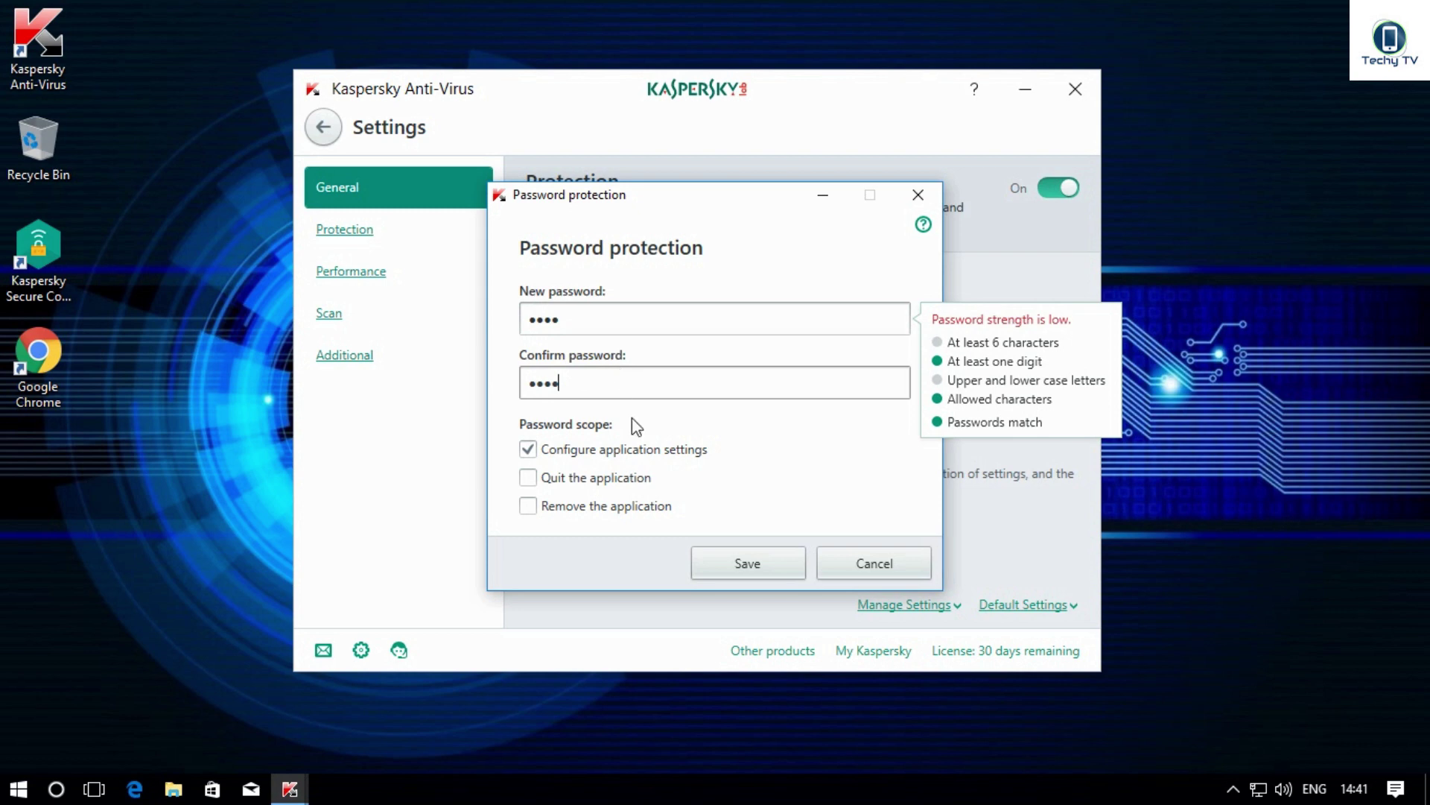
left_click(720, 561)
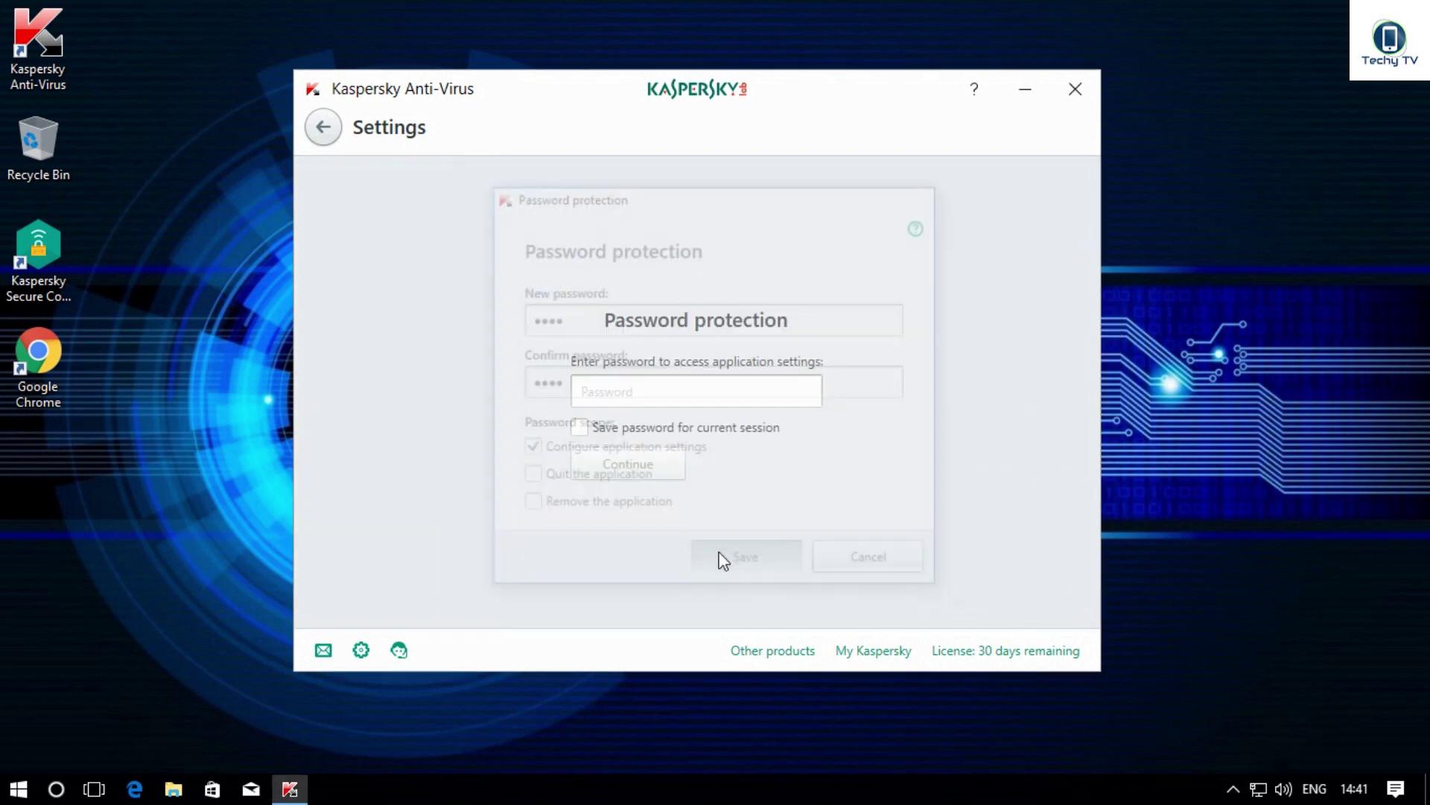
Step: Reopen Settings, unlock them with the settings password, and check the Protection section
left_click(322, 129)
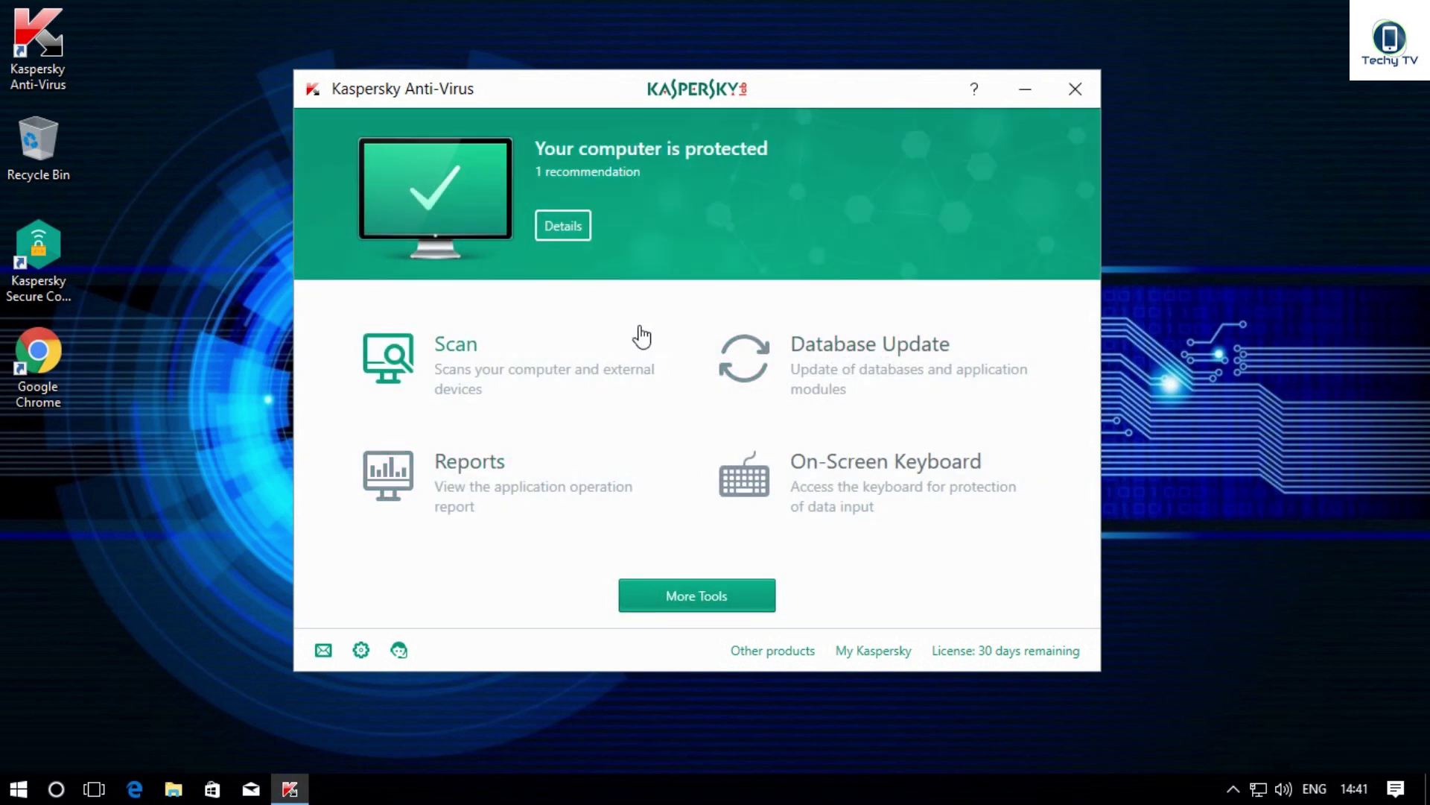
left_click(361, 649)
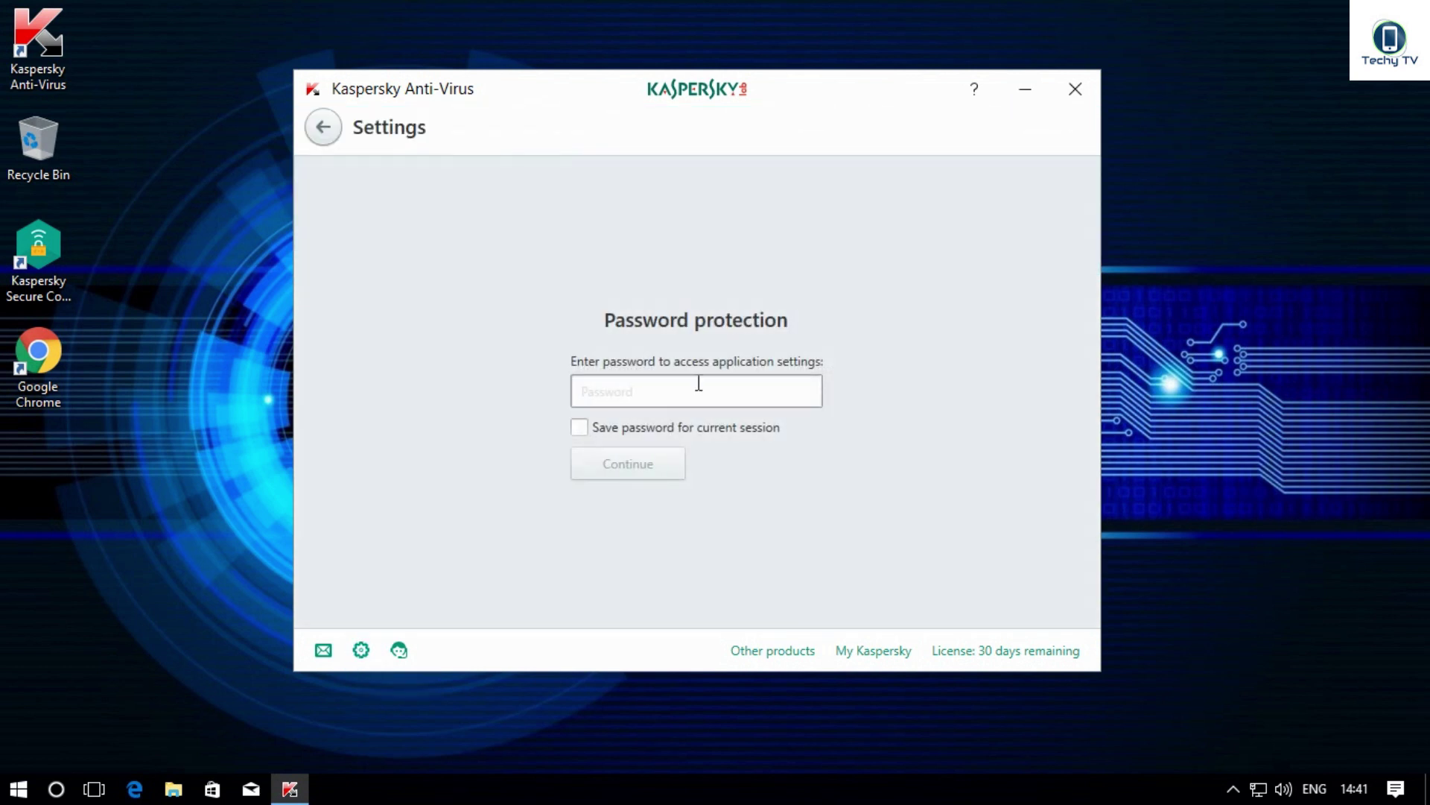
left_click(699, 383)
type("1")
left_click(655, 463)
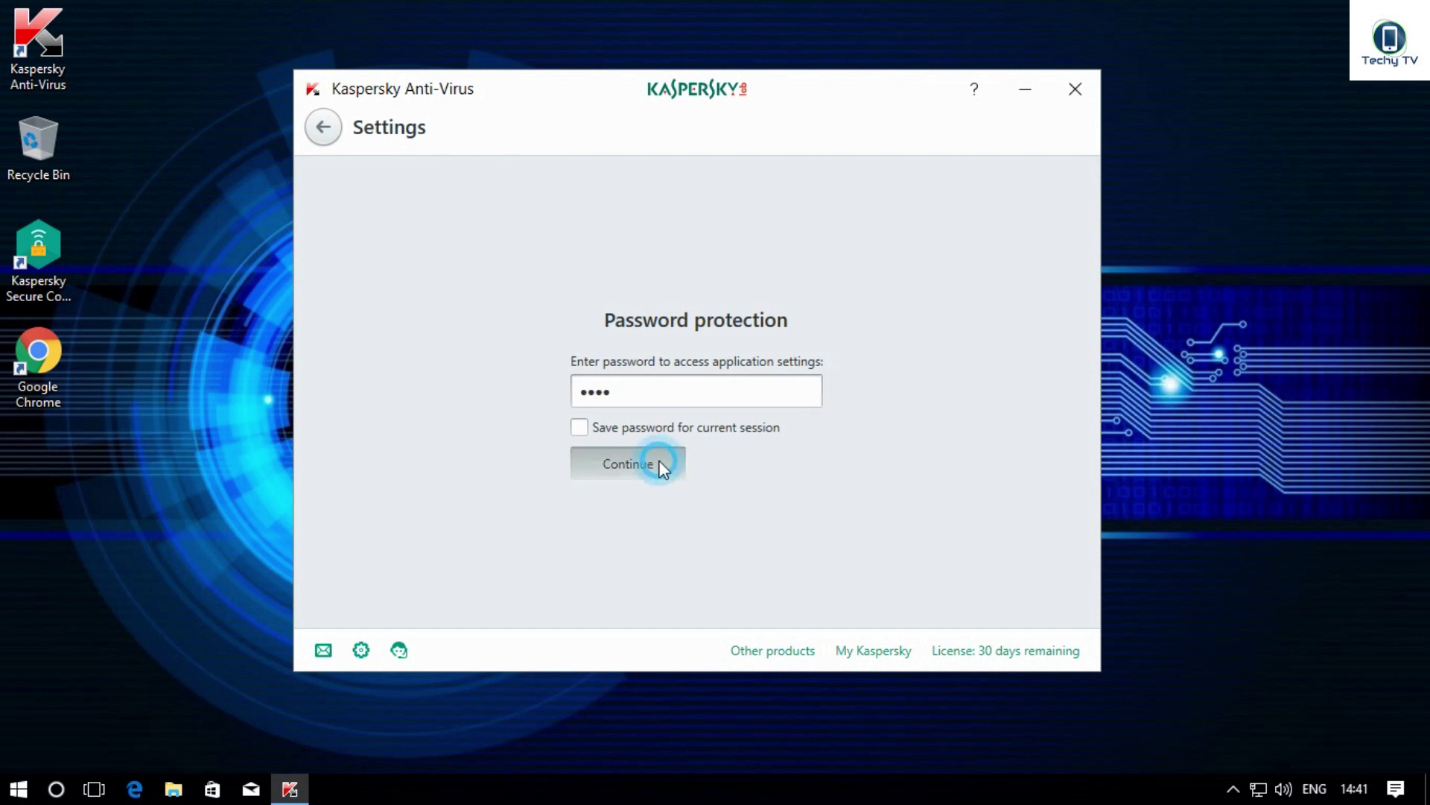
left_click(415, 224)
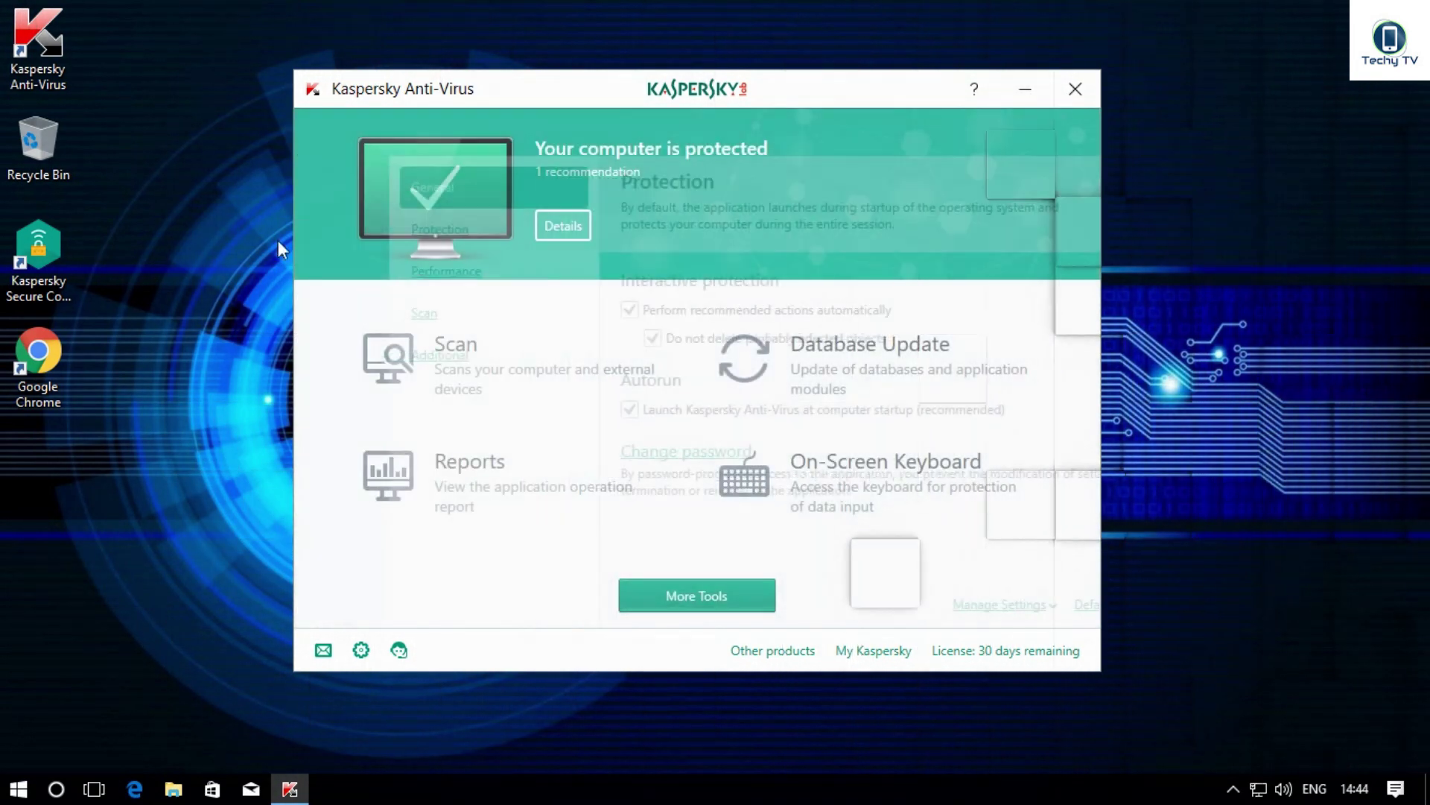
left_click(360, 652)
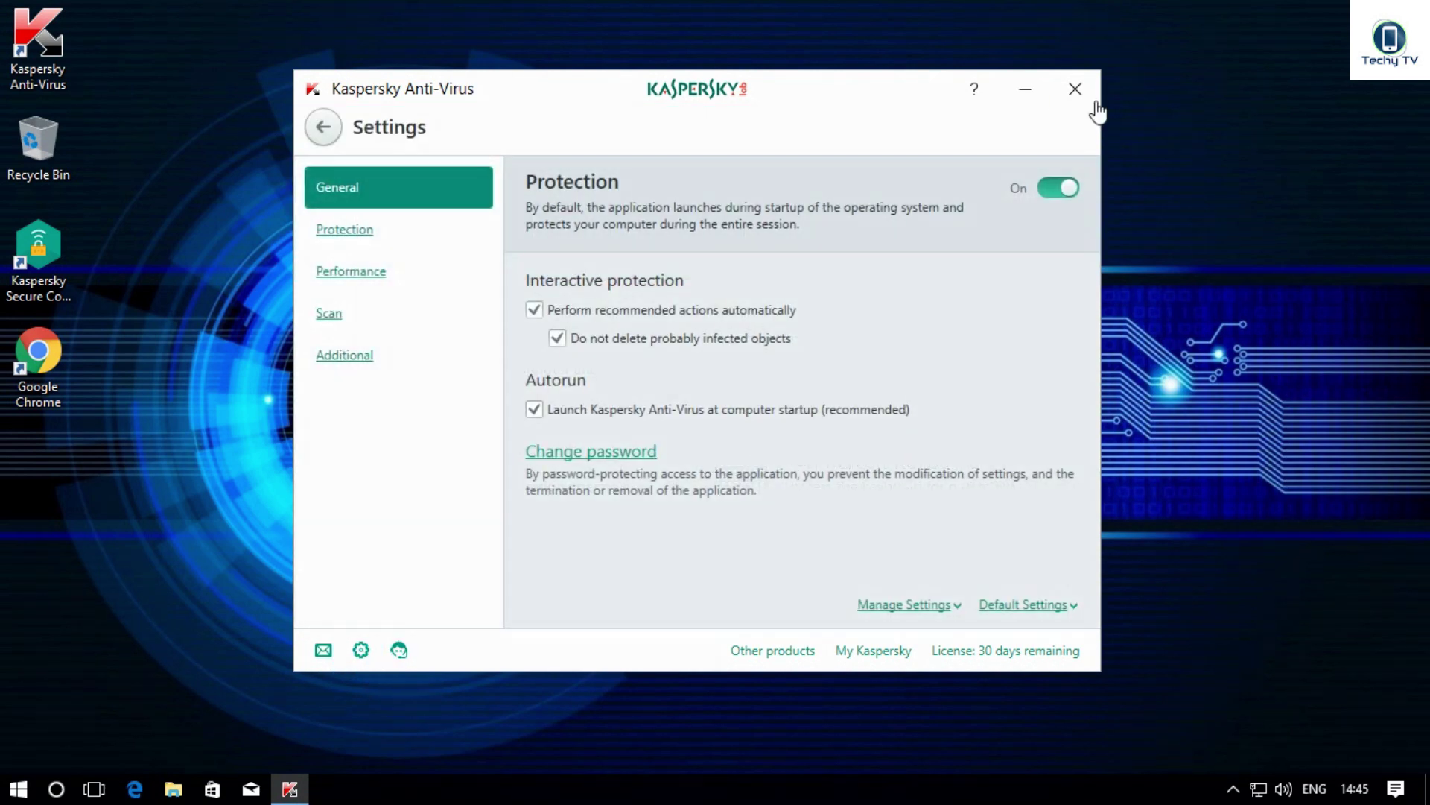
Step: Close Kaspersky Anti-Virus, relaunch it from the desktop, and try opening Settings again
left_click(1075, 89)
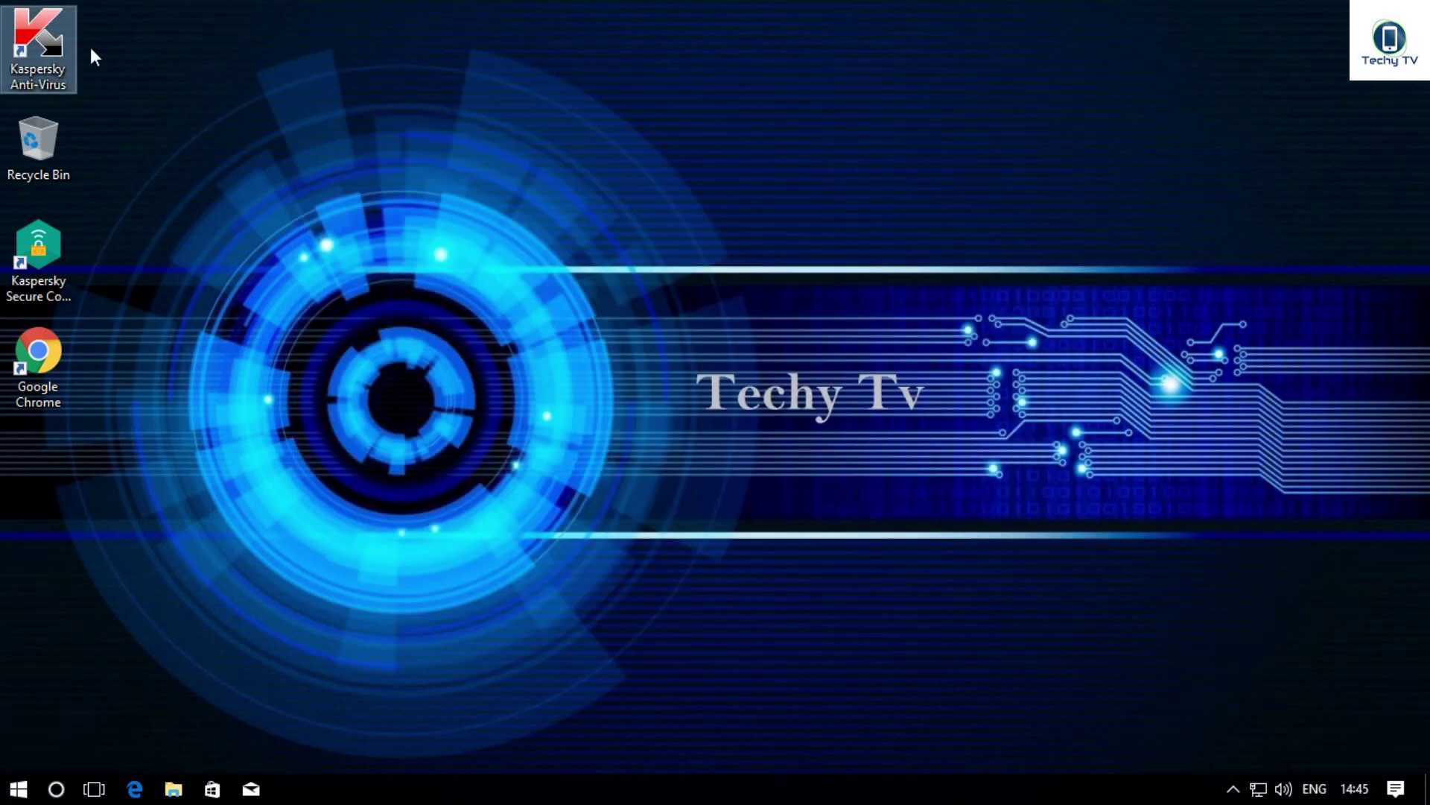
double_click(50, 71)
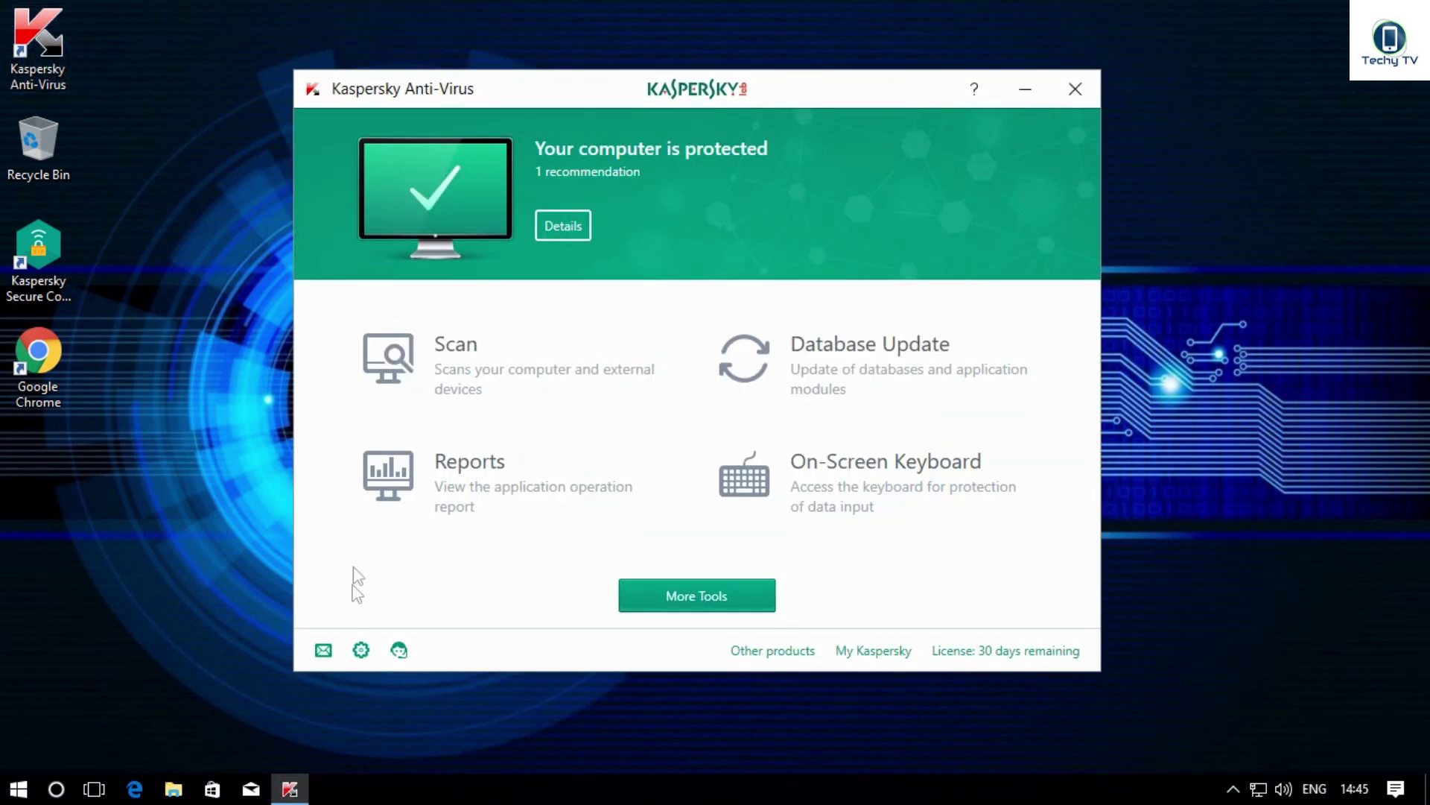
left_click(366, 665)
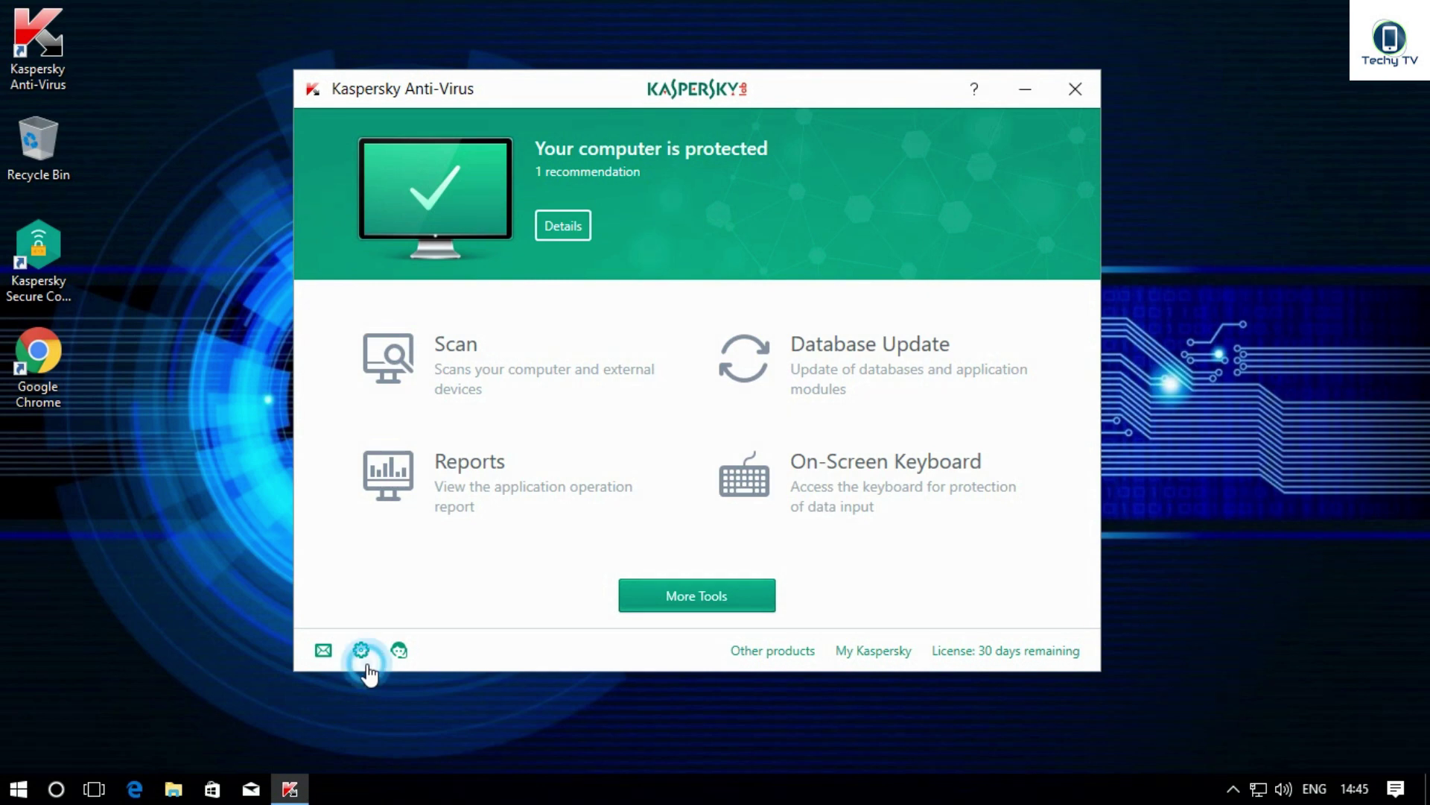